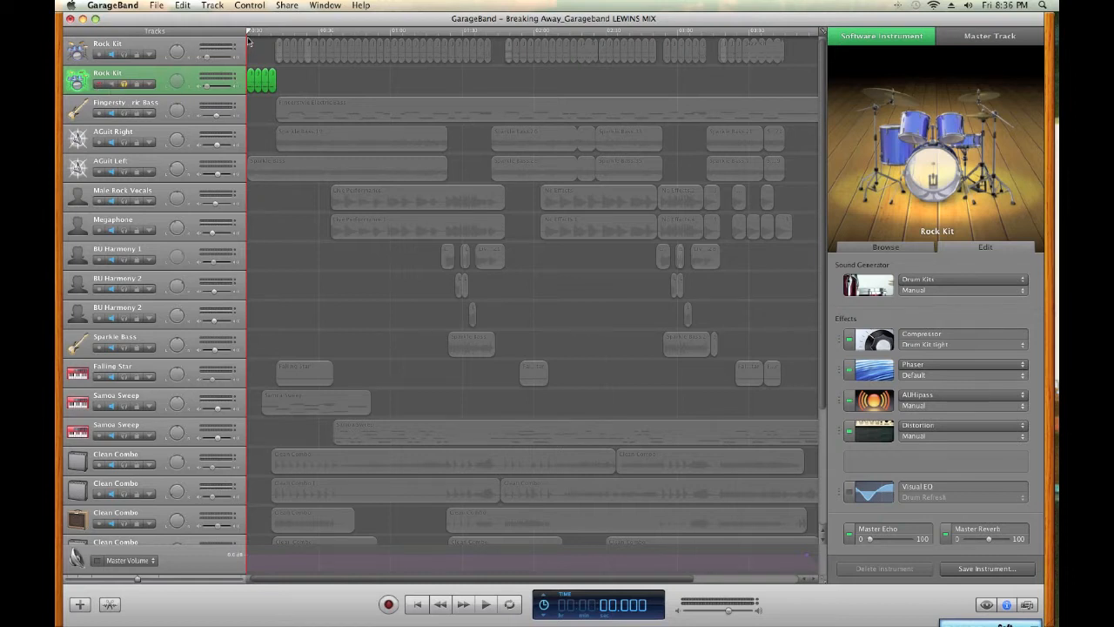
Raise the system volume, play the soloed Rock Kit intro from the start of the song, and stop playback at about 11.9 seconds
key(XF86AudioRaiseVolume)
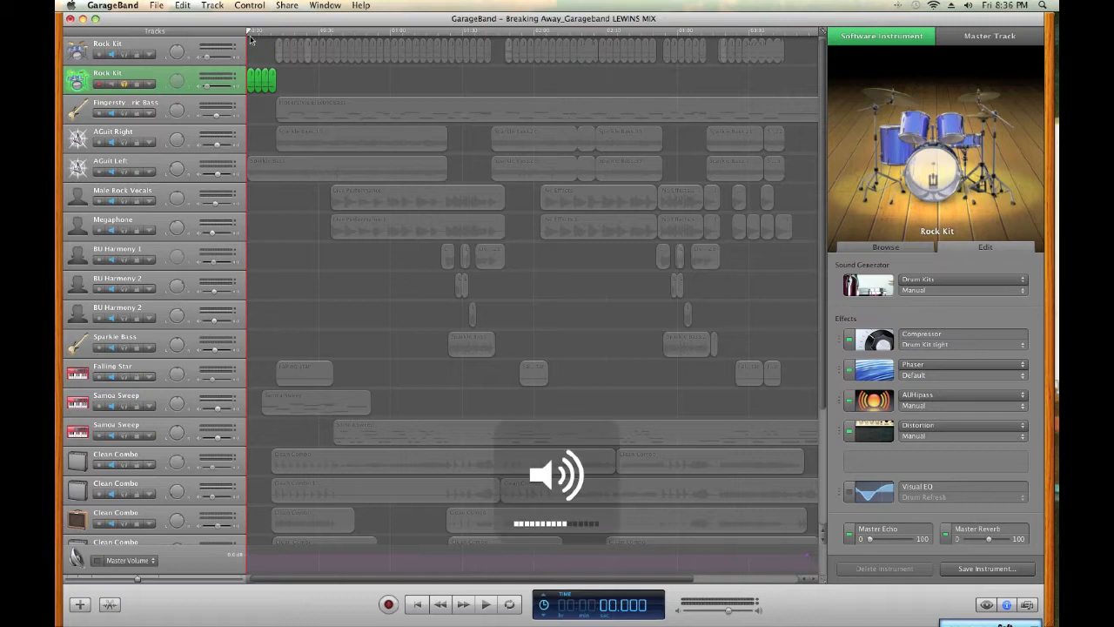
key(space)
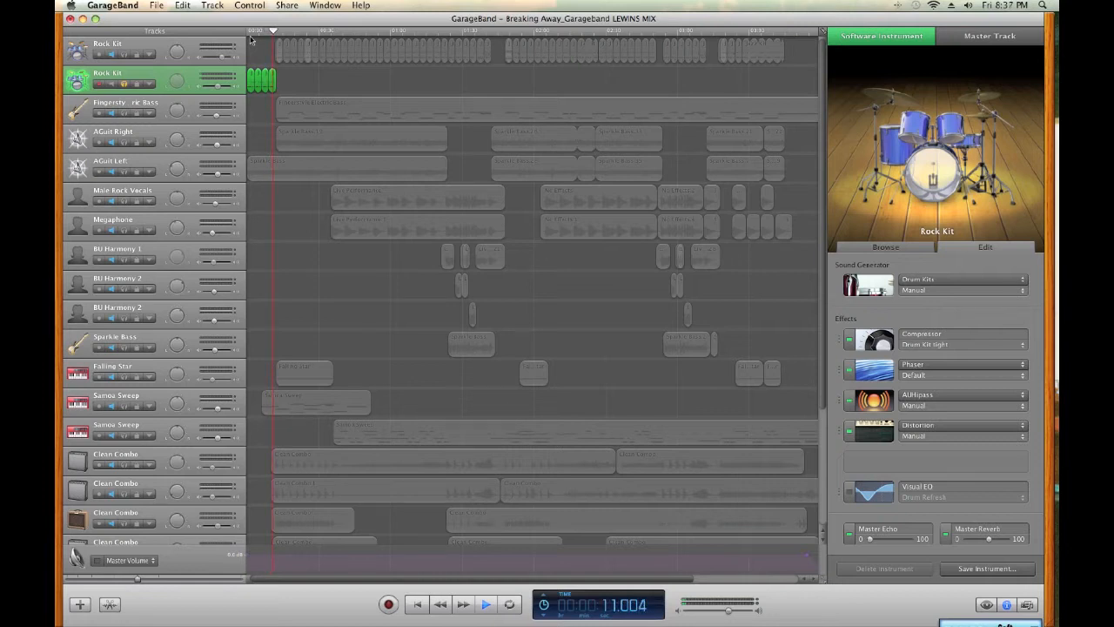
key(space)
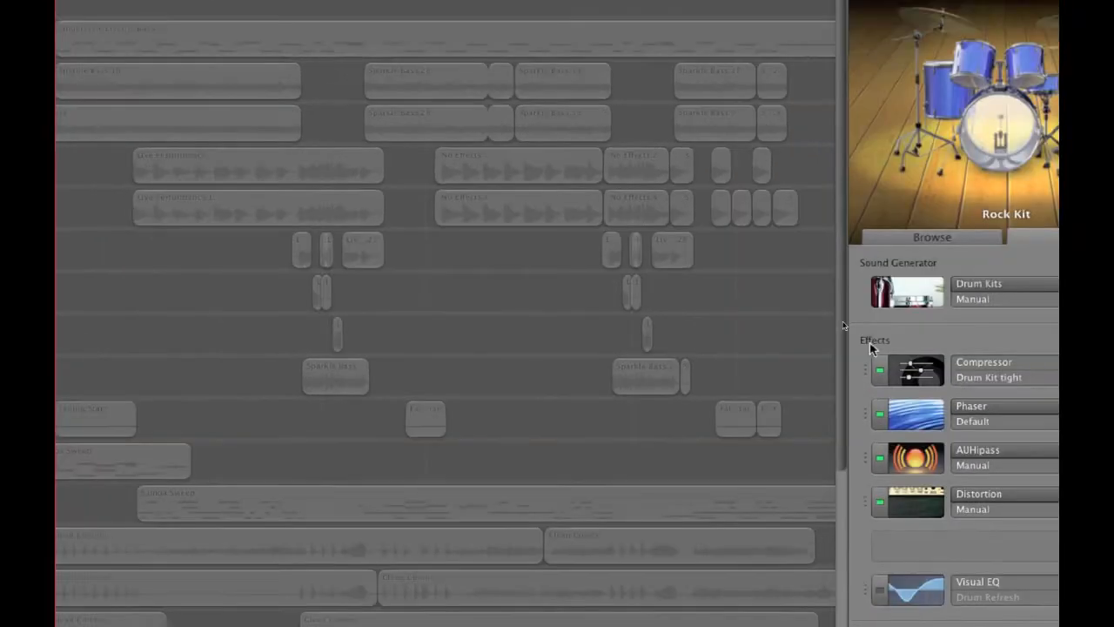
Review the compressor presets of the soloed Rock Kit track, keeping Drum Kit tight
click(1045, 364)
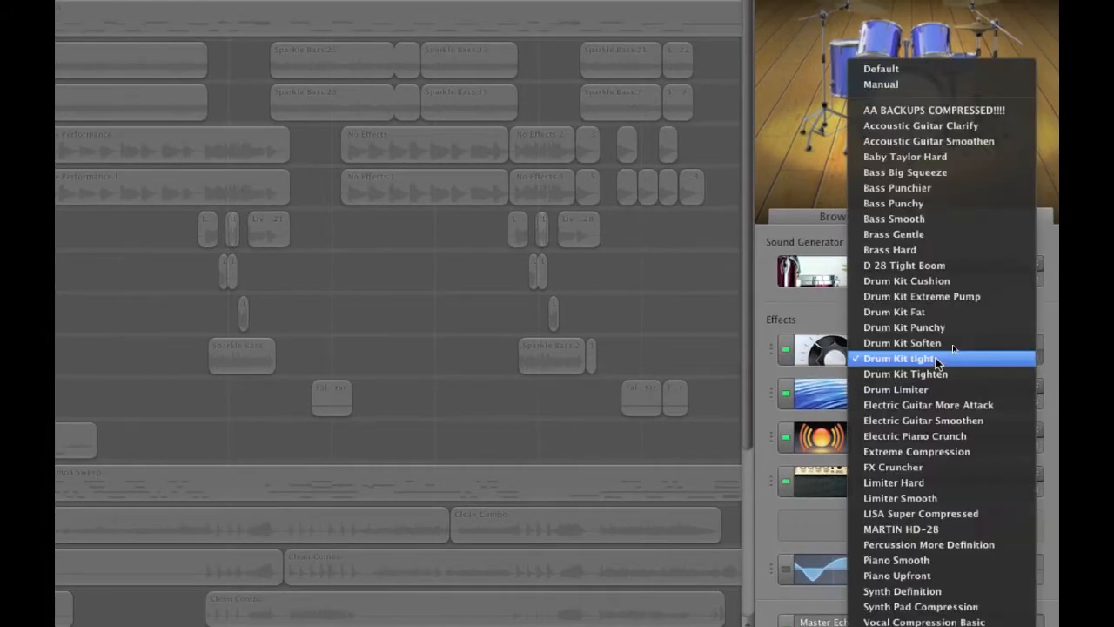
click(937, 360)
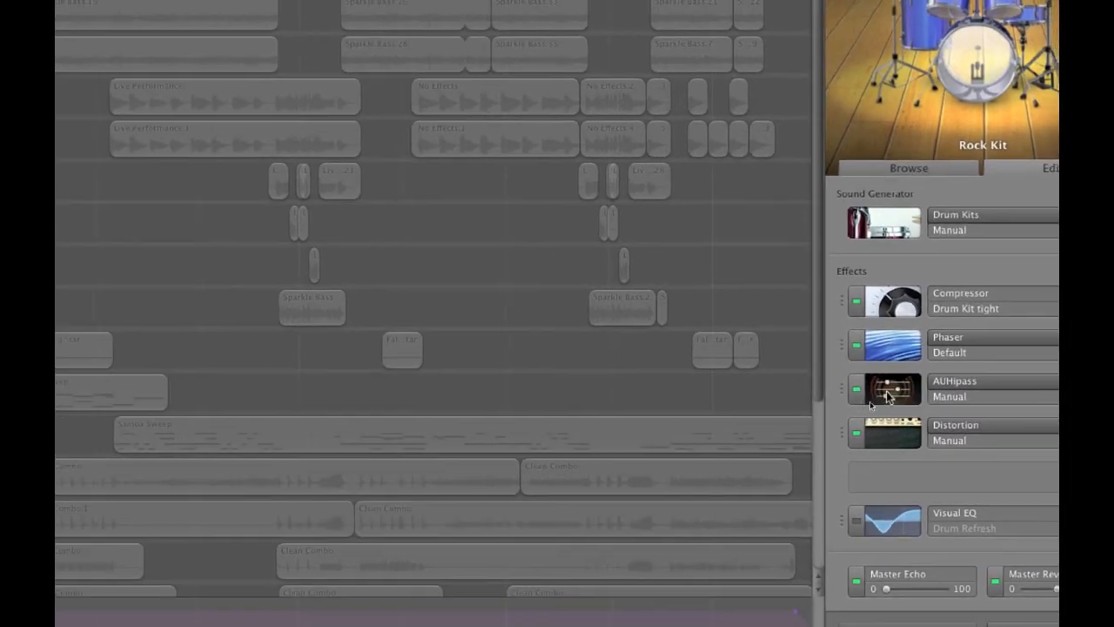
click(874, 389)
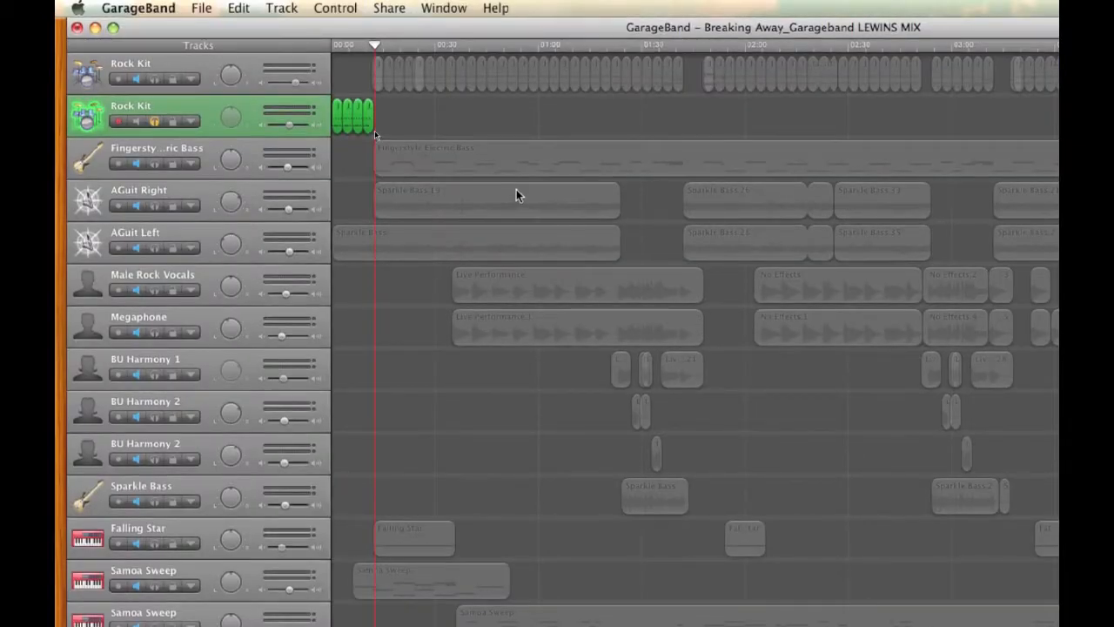
key(Return)
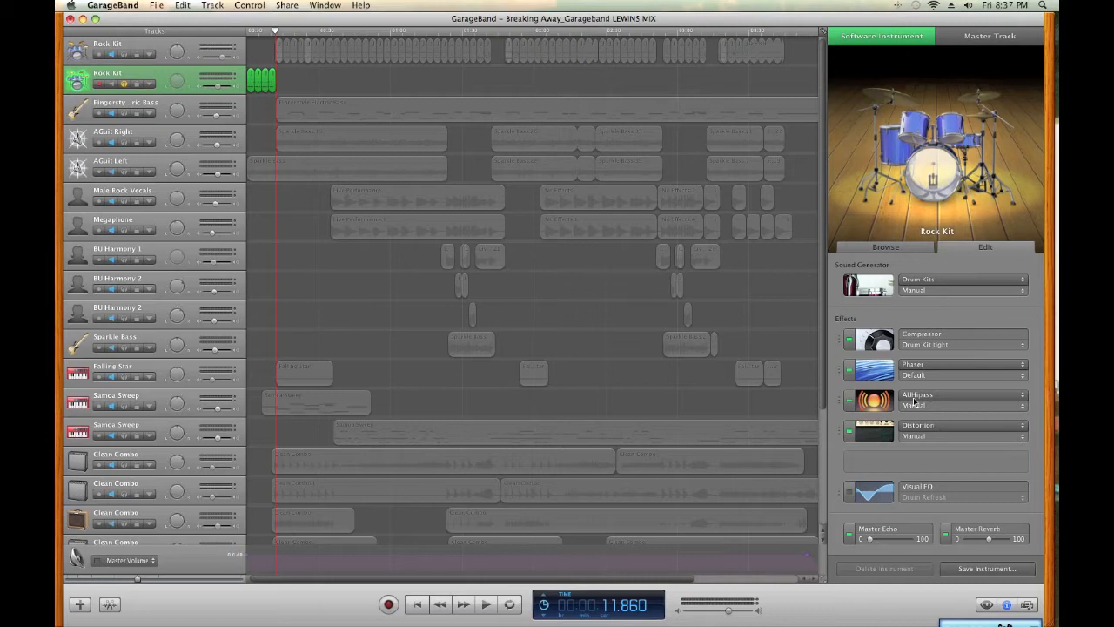
Sweep the soloed Rock Kit's AUHipass cutoff up to about 3973 Hz, return it to about 392 Hz and close the filter
click(879, 402)
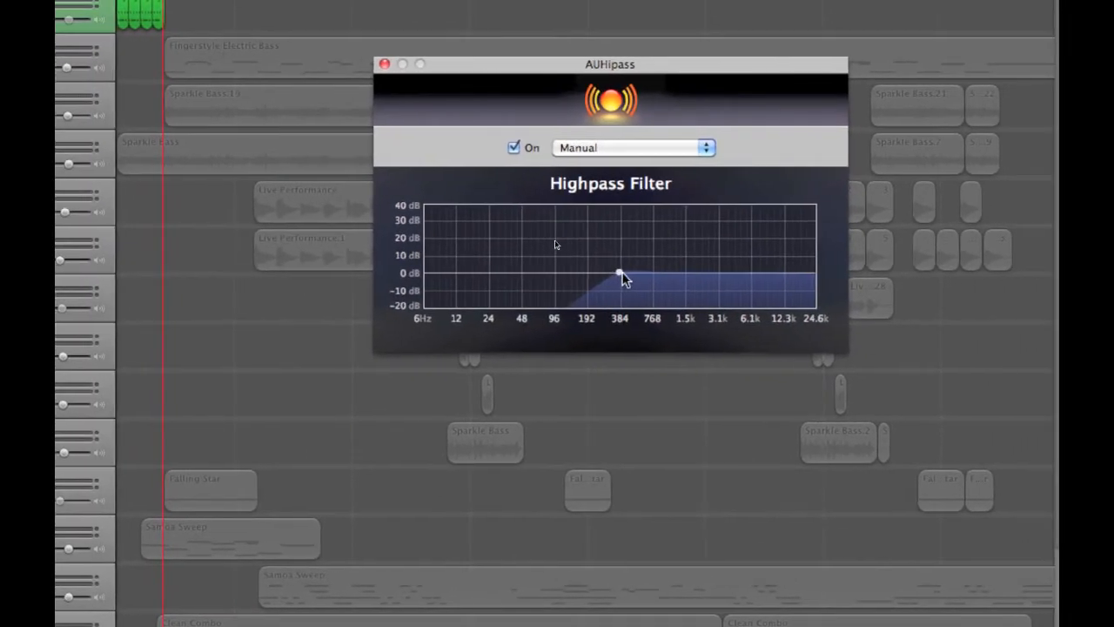
mouse_move(629, 272)
mouse_down()
mouse_move(717, 284)
mouse_move(664, 277)
mouse_up()
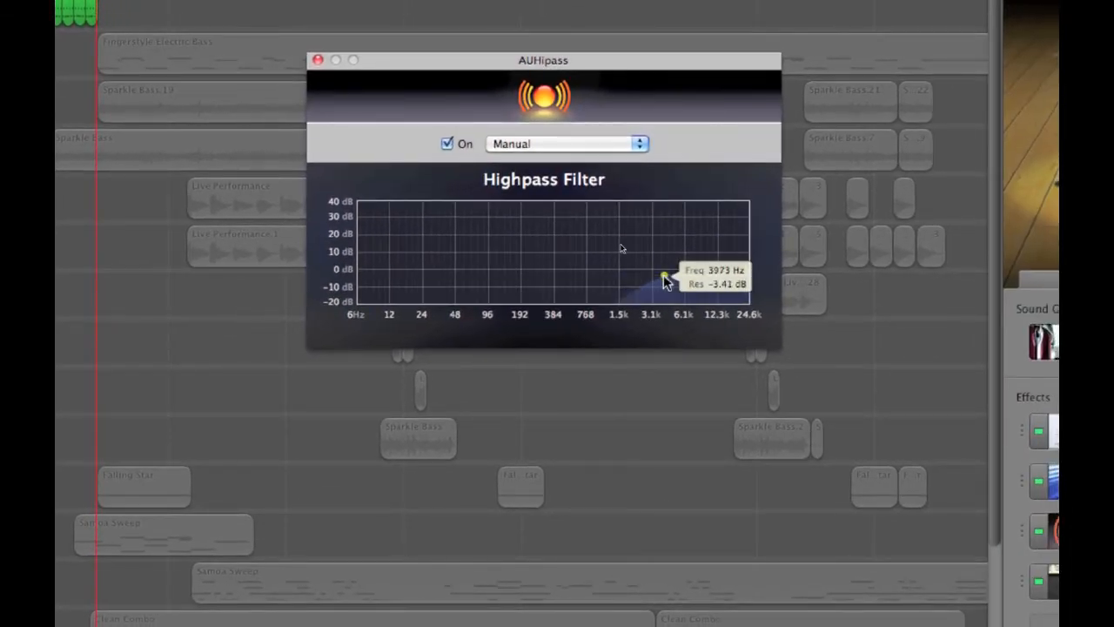
mouse_move(664, 277)
mouse_down()
mouse_move(595, 277)
mouse_move(621, 275)
mouse_up()
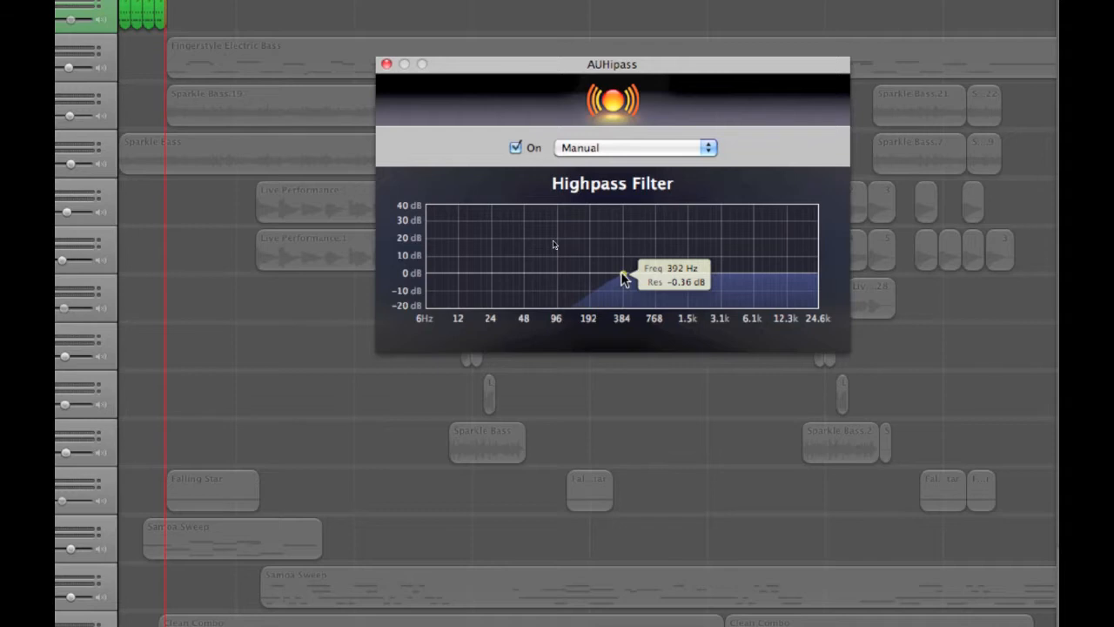
drag(621, 275, 618, 272)
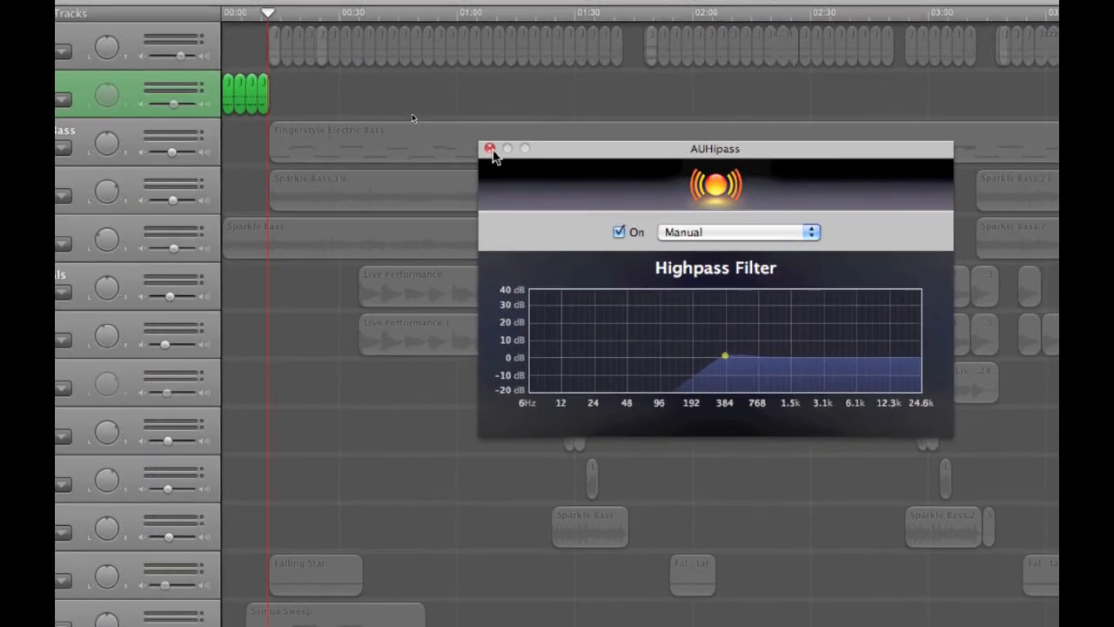
click(490, 148)
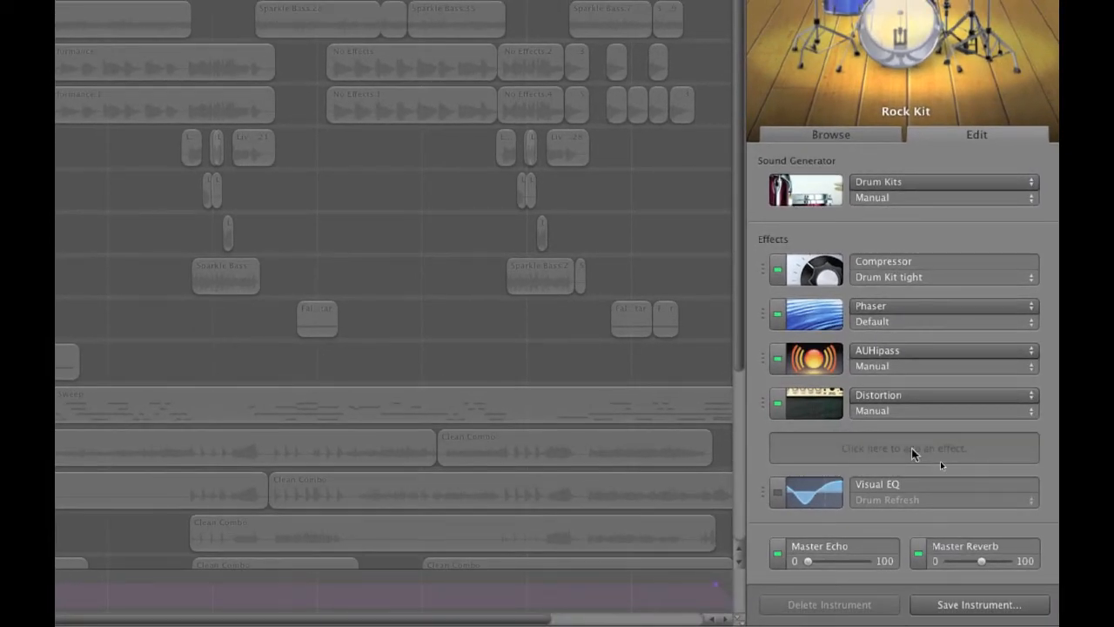
Look over the effects available for the Rock Kit's empty slot and examine the Distortion effect's Drive and Output Level settings
click(912, 454)
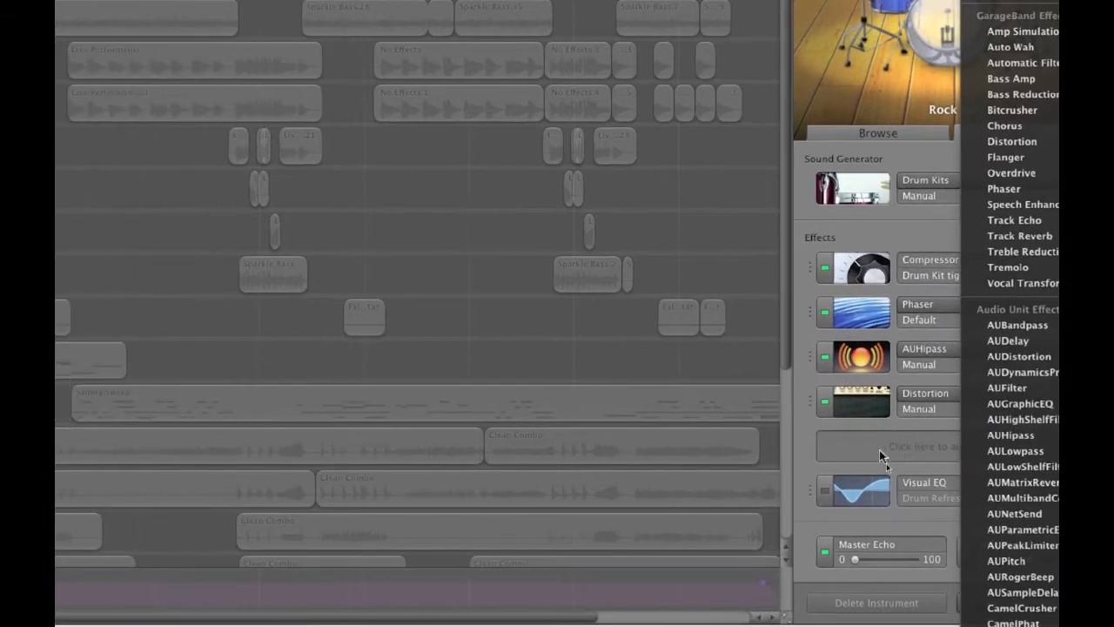
click(804, 449)
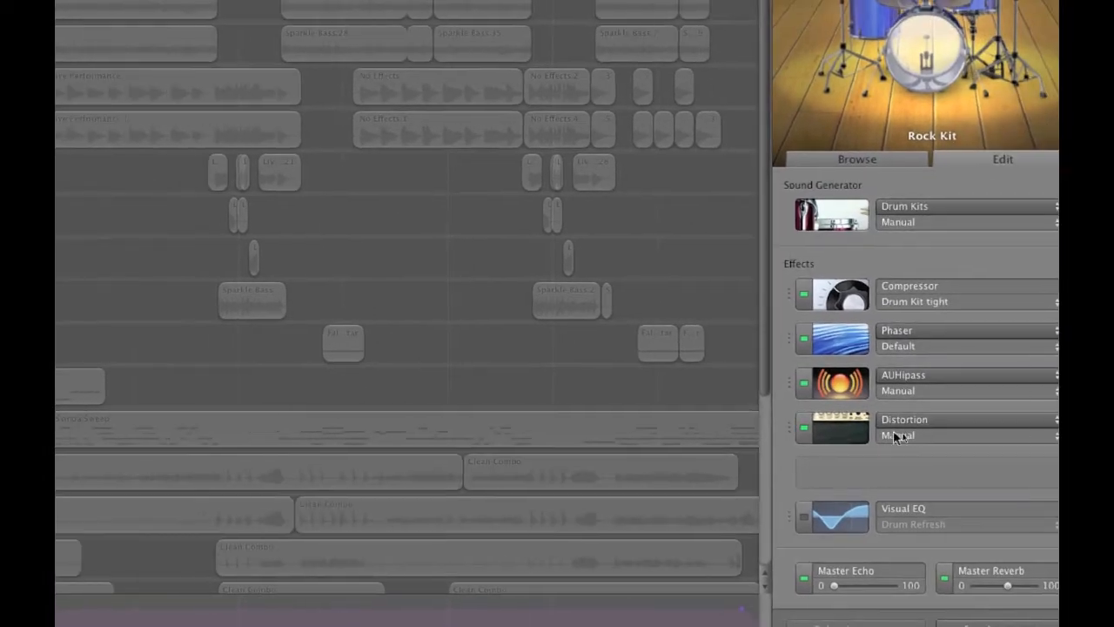
click(852, 432)
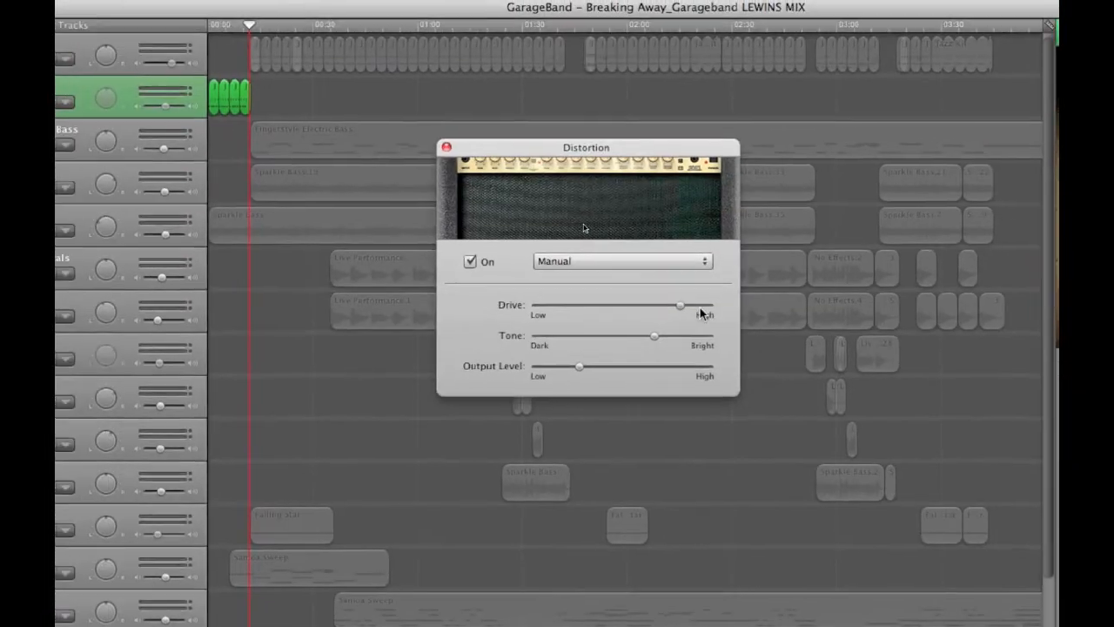
click(681, 310)
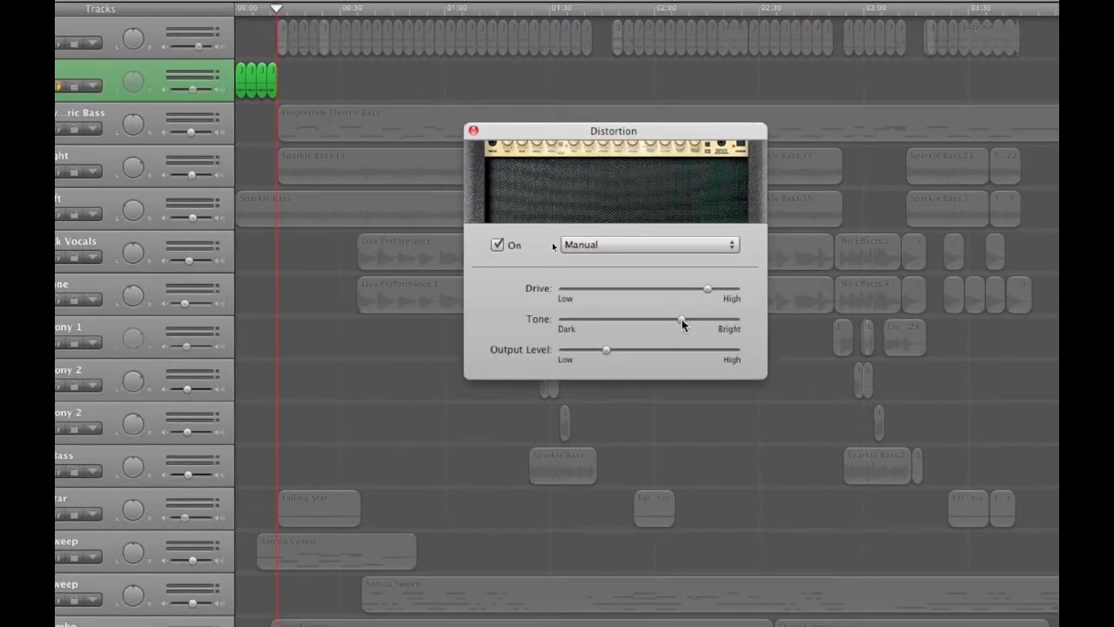
click(682, 319)
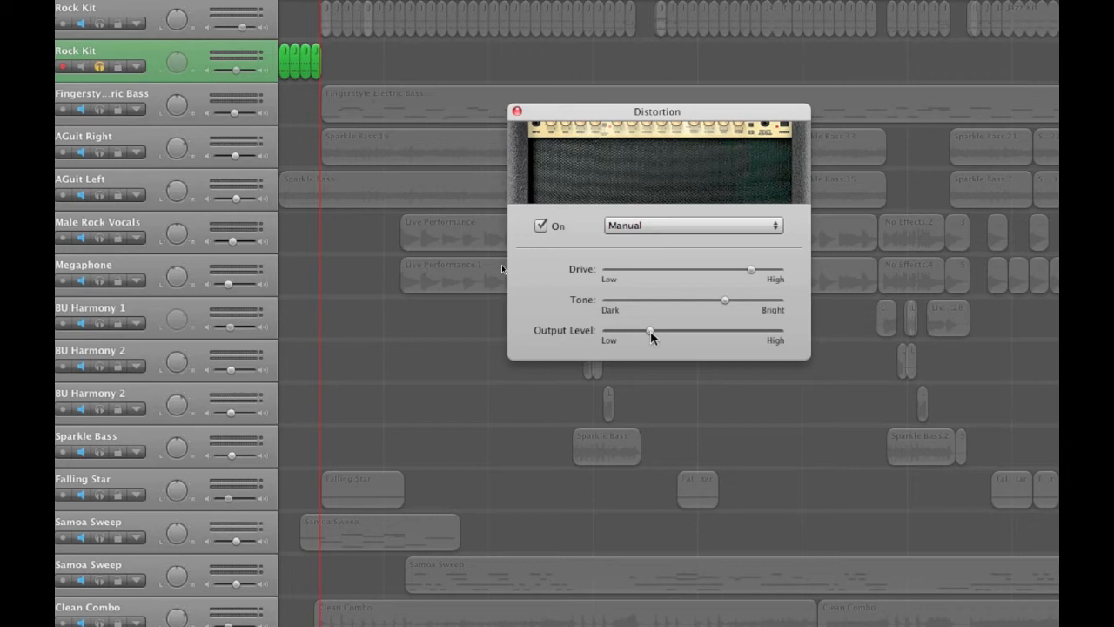
click(651, 330)
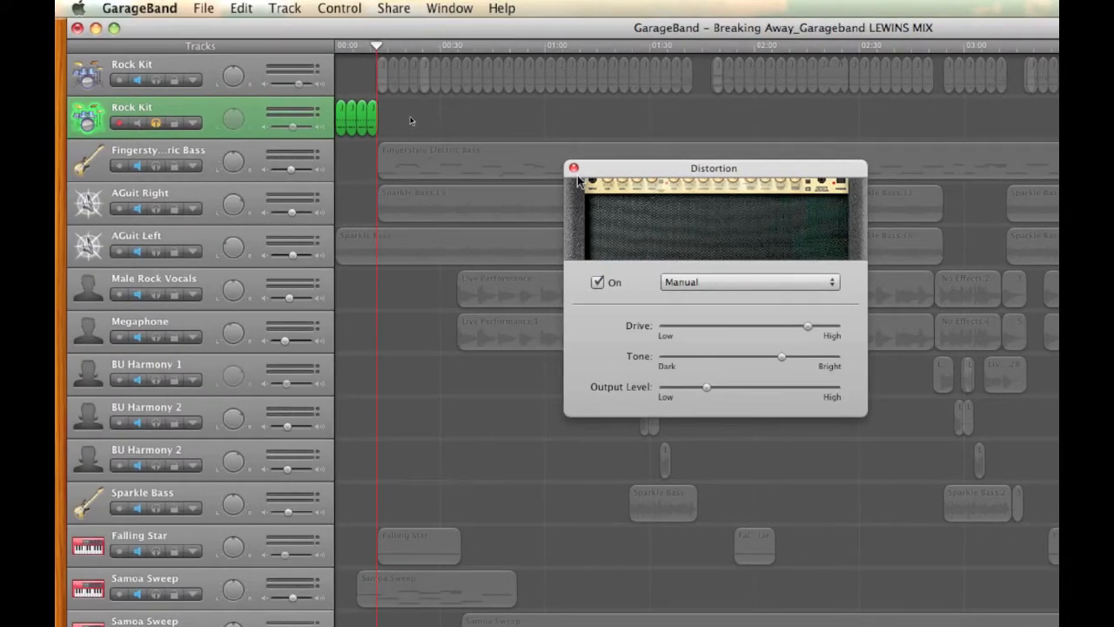
click(574, 168)
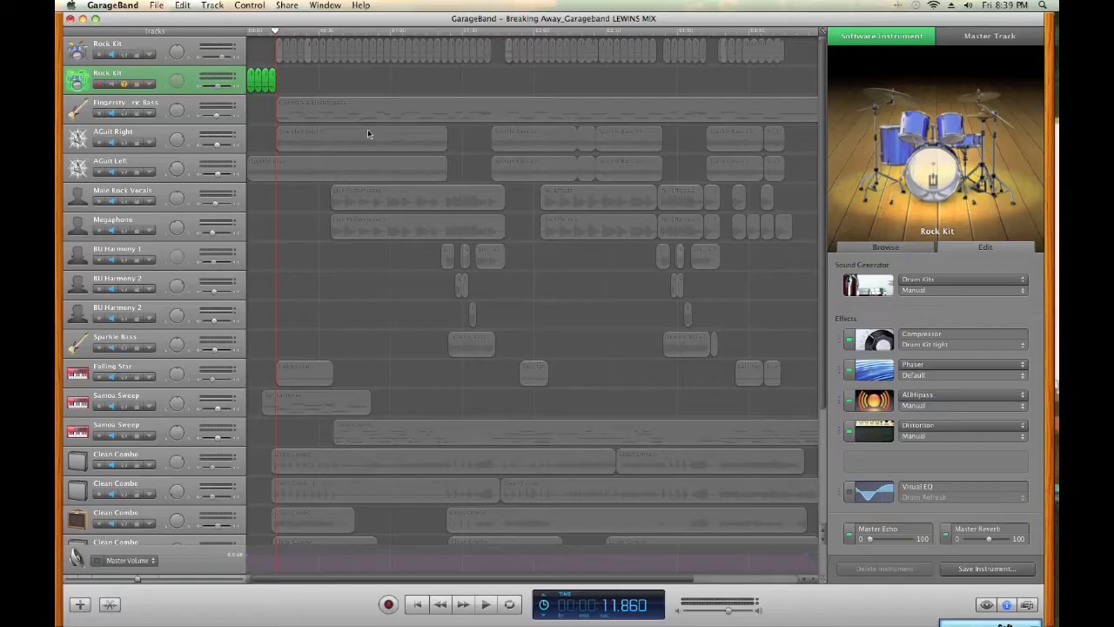
Select the Fingerstyle Electric Bass track, turn off the second Rock Kit track's solo, and solo the bass
click(76, 118)
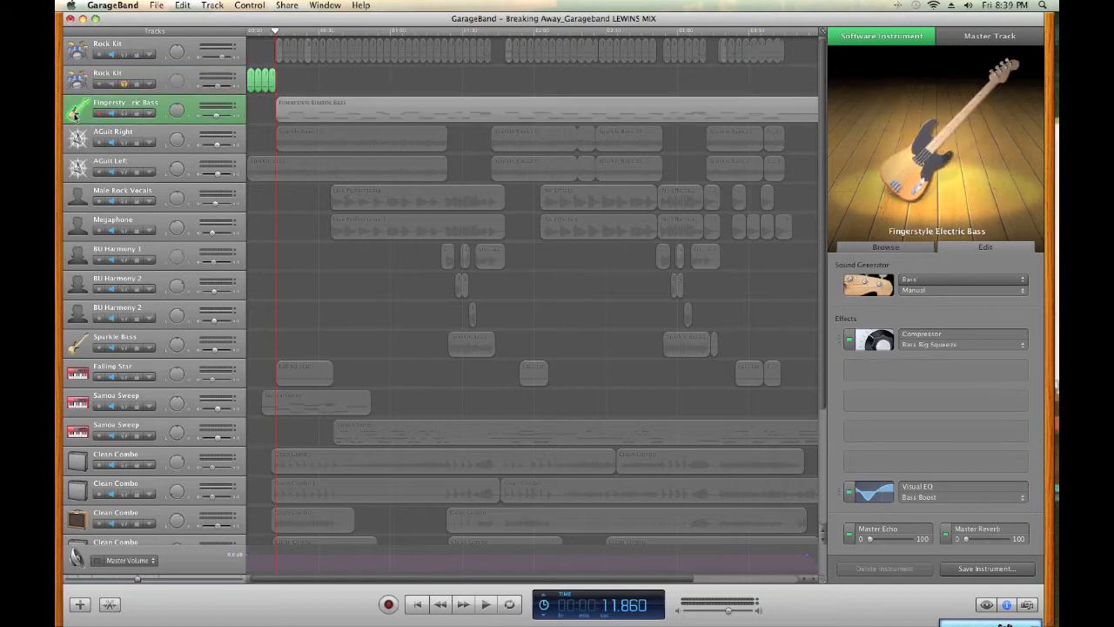
click(123, 85)
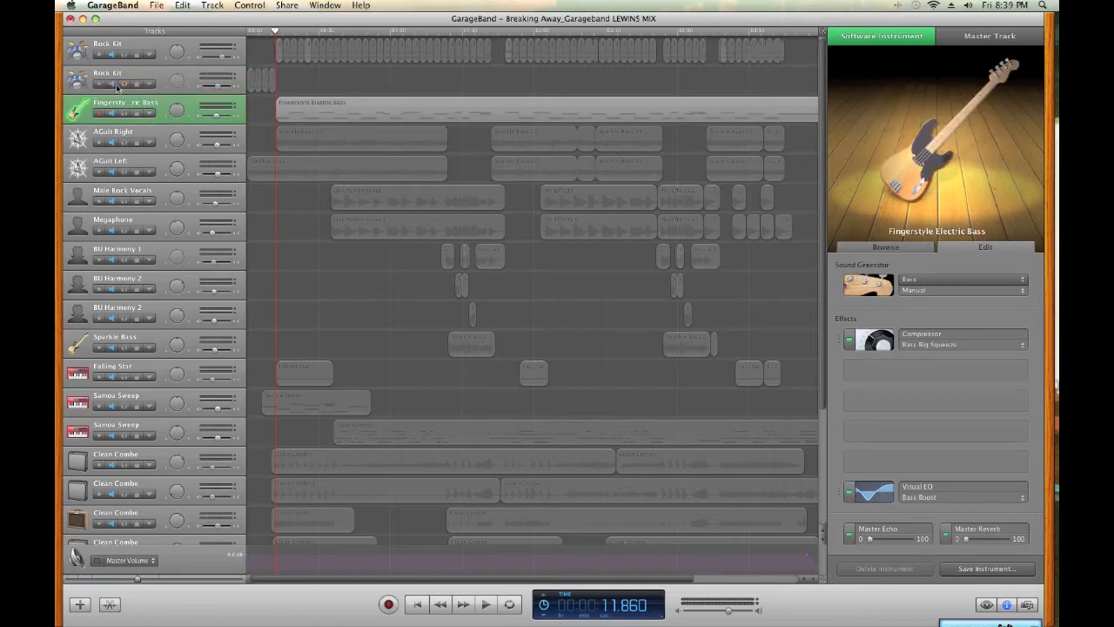
click(123, 113)
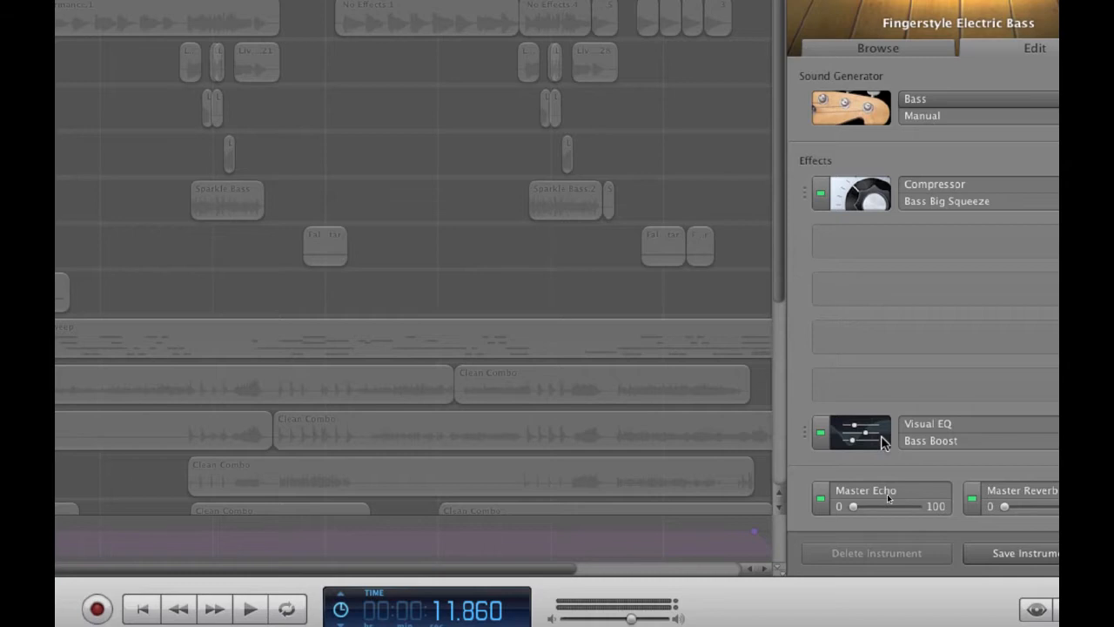
Review the bass track's Visual EQ preset and the list of bass software instruments, keeping Bass Boost and Fingerstyle Electric Bass
click(932, 441)
click(931, 440)
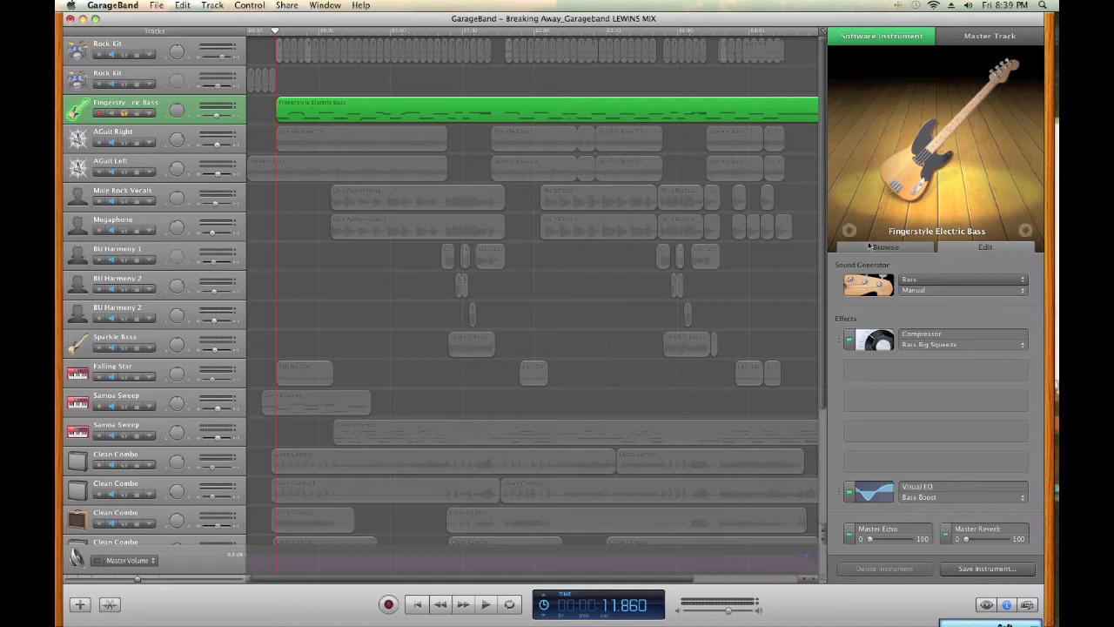
click(870, 248)
click(959, 298)
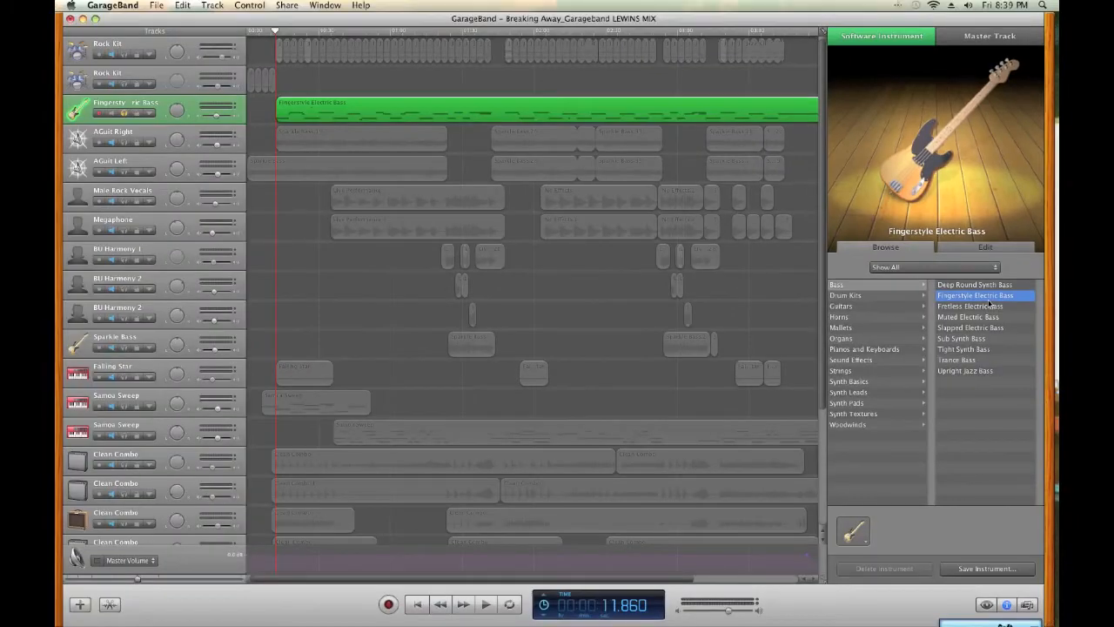
click(944, 209)
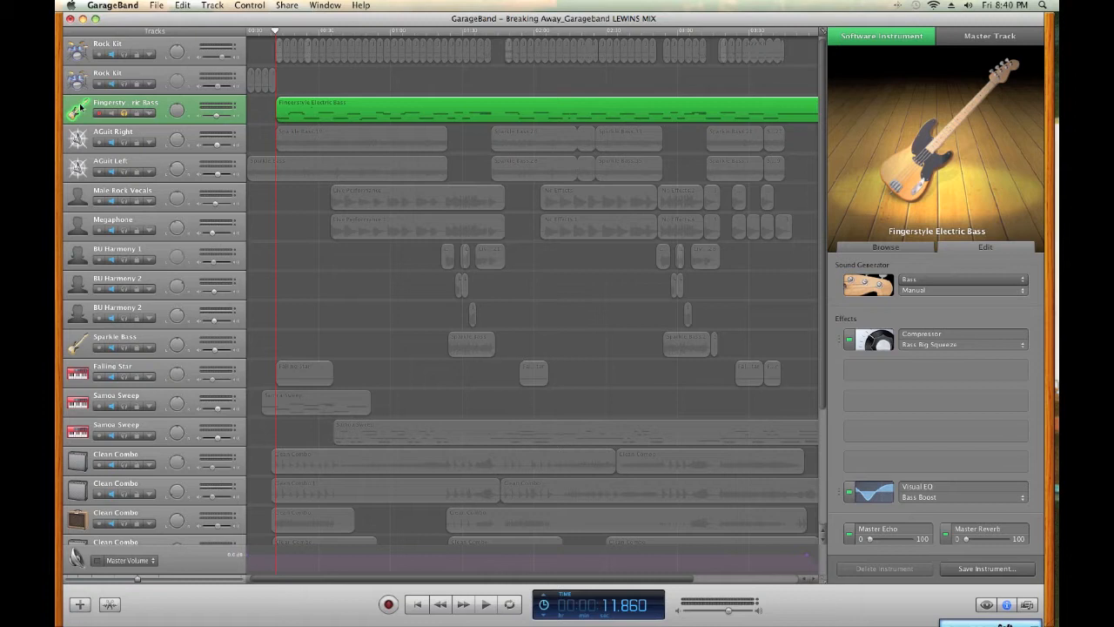
Try shortening the first bass note in the piano roll, undo it, and play the passage from just before that note
click(109, 605)
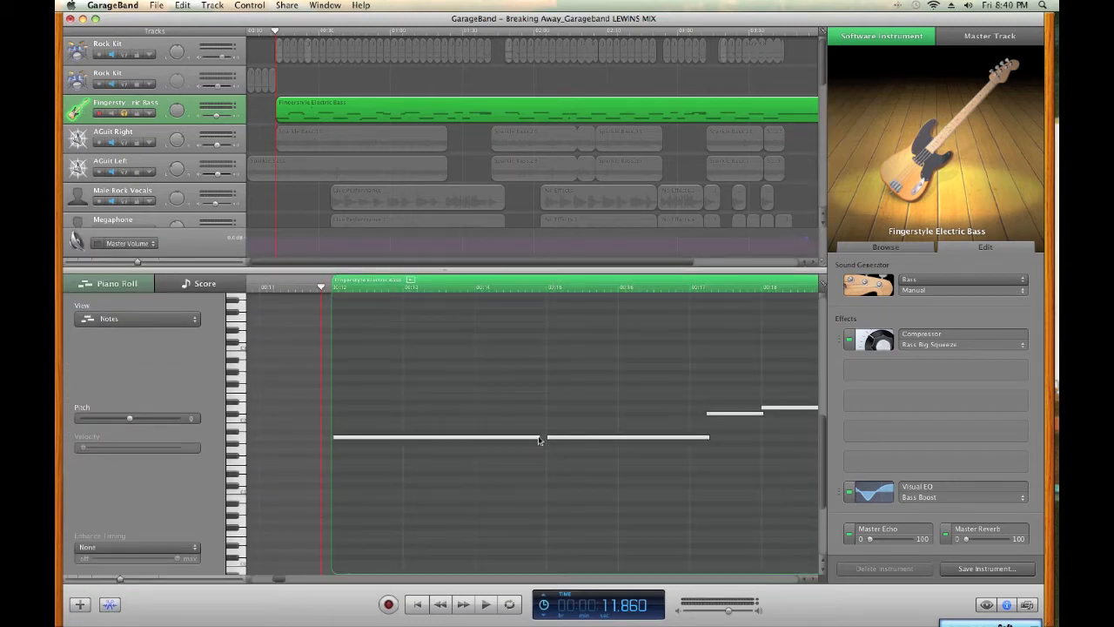
drag(540, 437, 372, 438)
key(space)
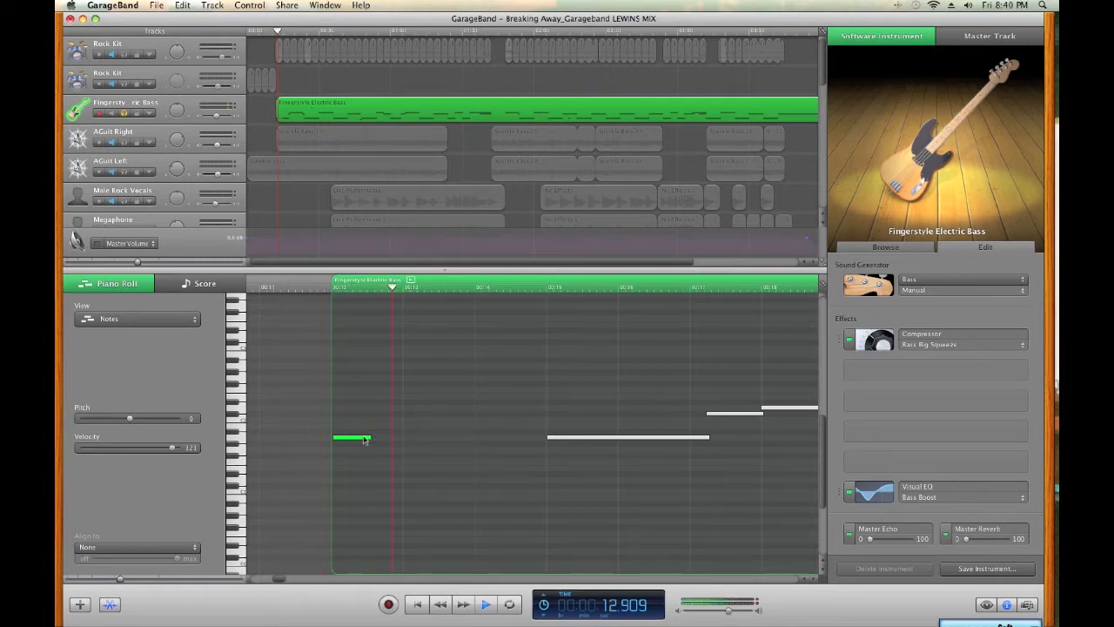
key(super+z)
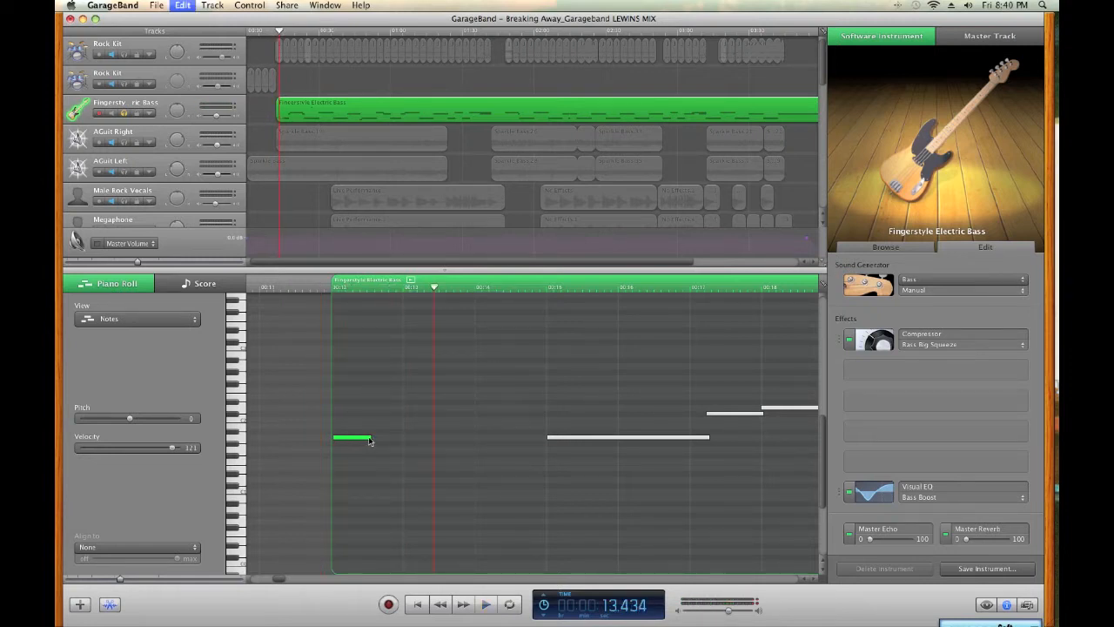
click(324, 288)
key(space)
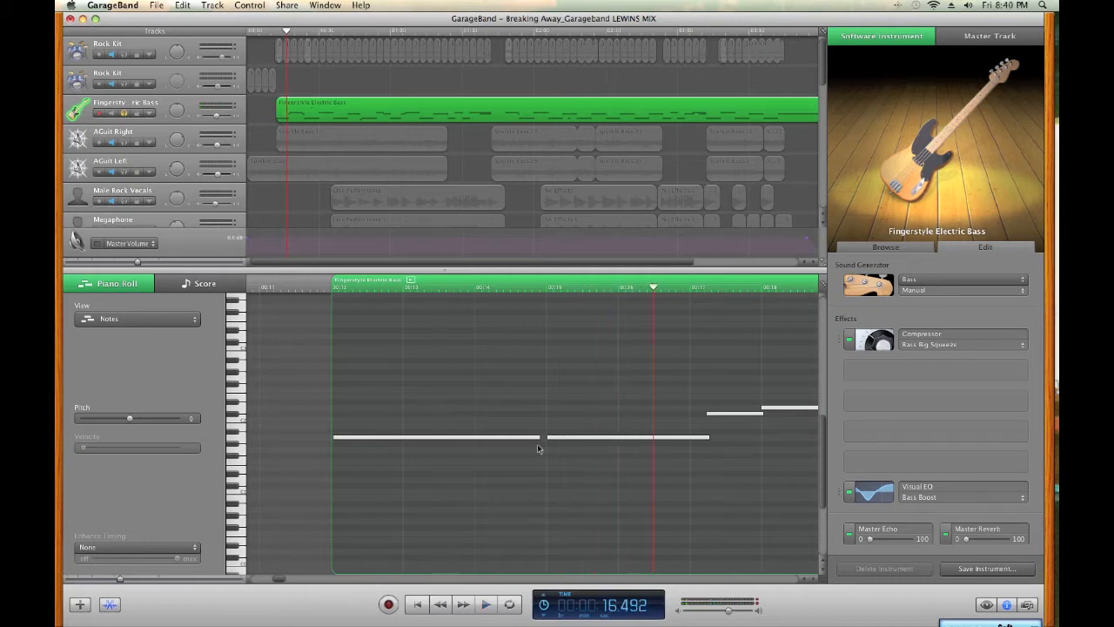
Try moving the first bass note to a lower pitch, undo the move and close the note editor
drag(470, 441, 467, 509)
key(super+z)
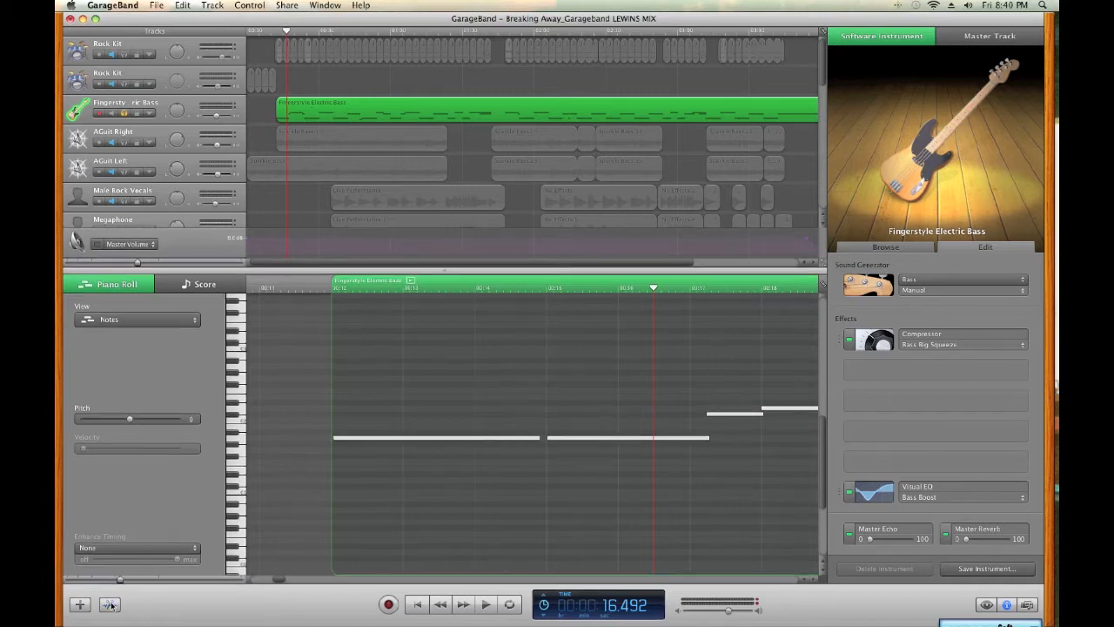
click(111, 604)
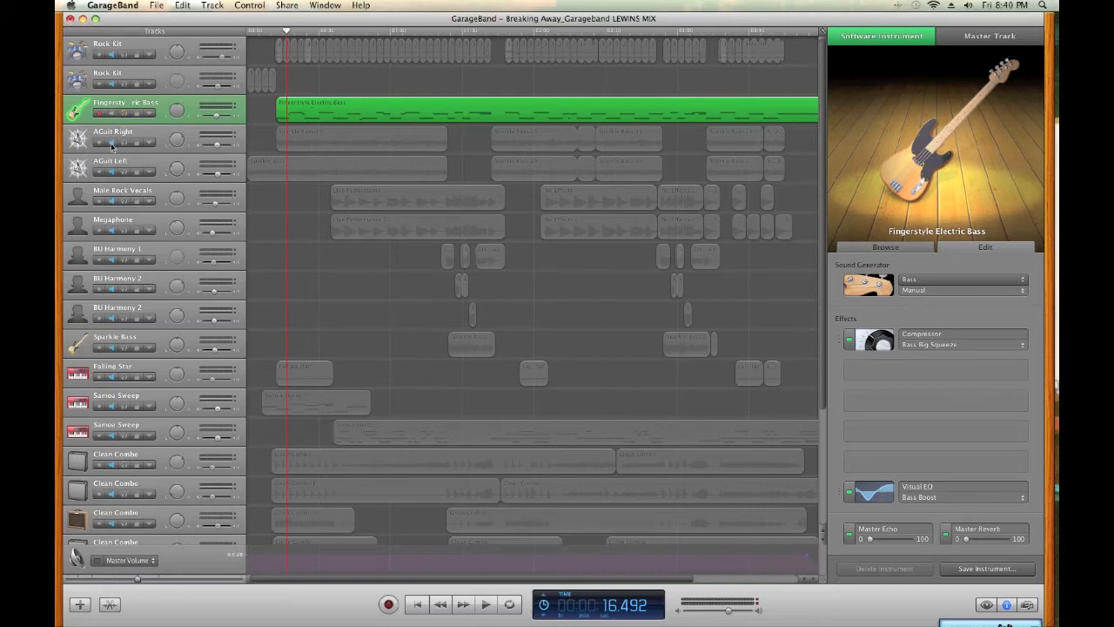
Turn off the bass track's solo, solo AGuit Right and AGuit Left, and return the playhead to the song start
click(112, 114)
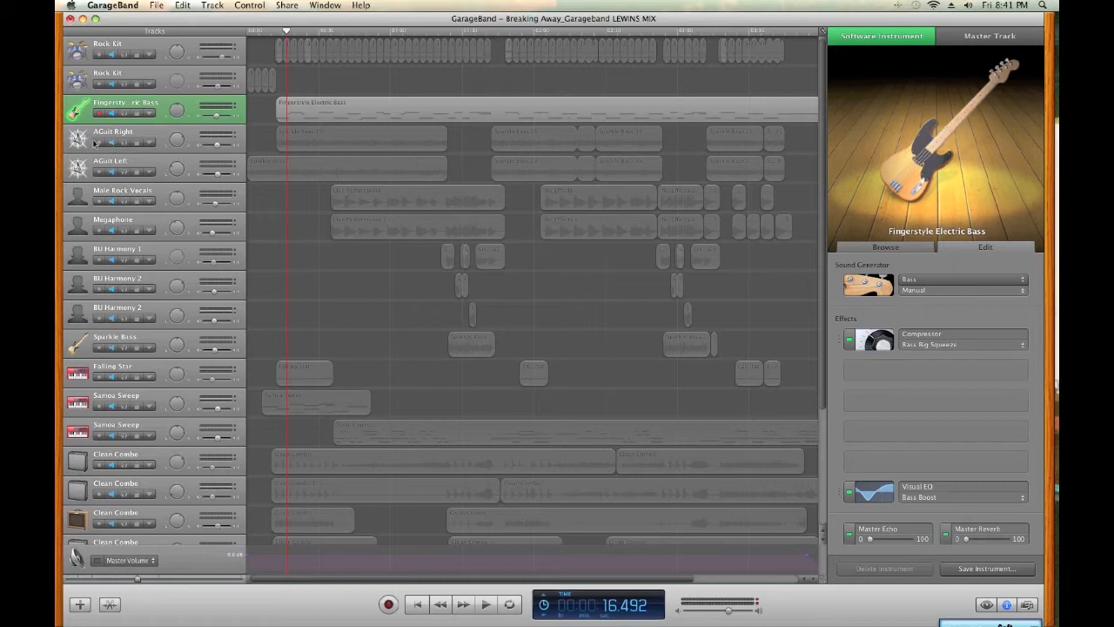
click(124, 143)
click(124, 172)
key(Return)
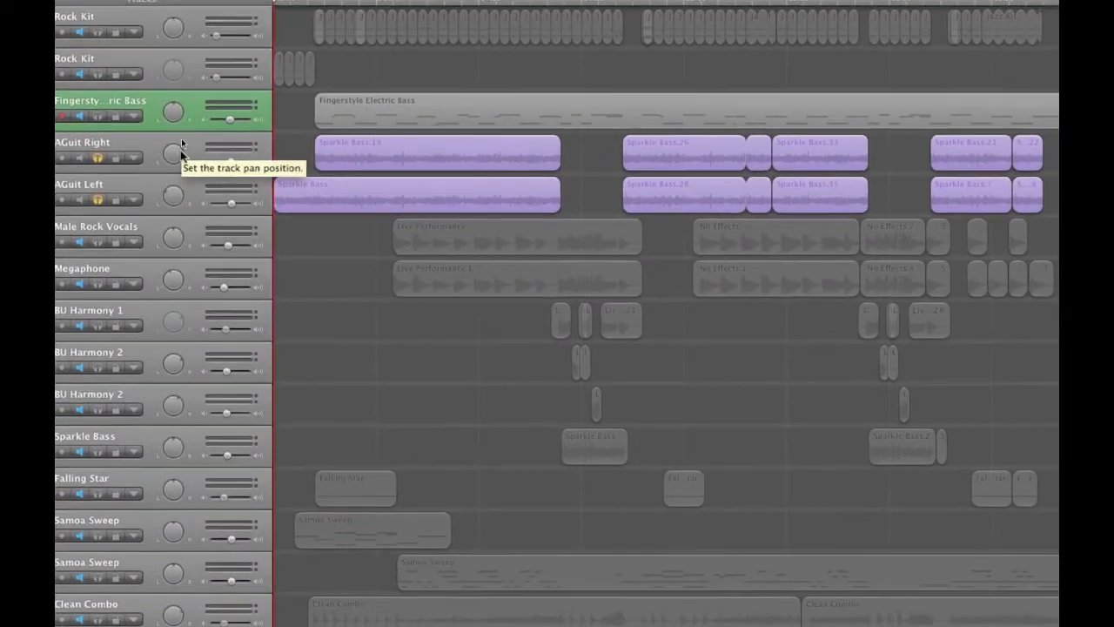
Examine the pan positions of the AGuit Right and AGuit Left tracks
drag(181, 145, 181, 152)
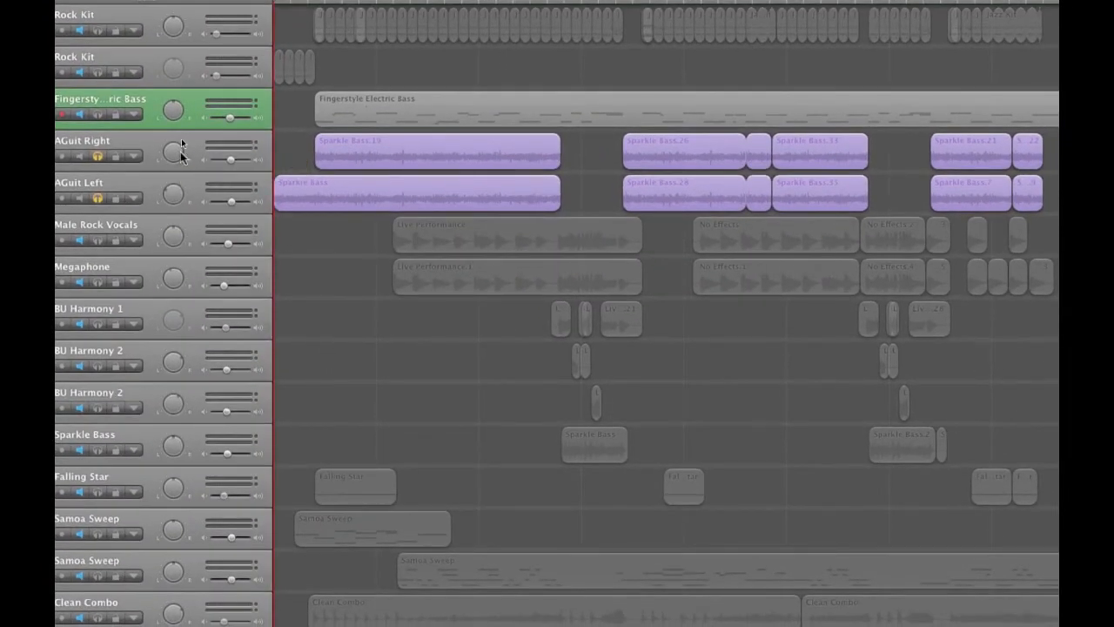
drag(181, 151, 182, 149)
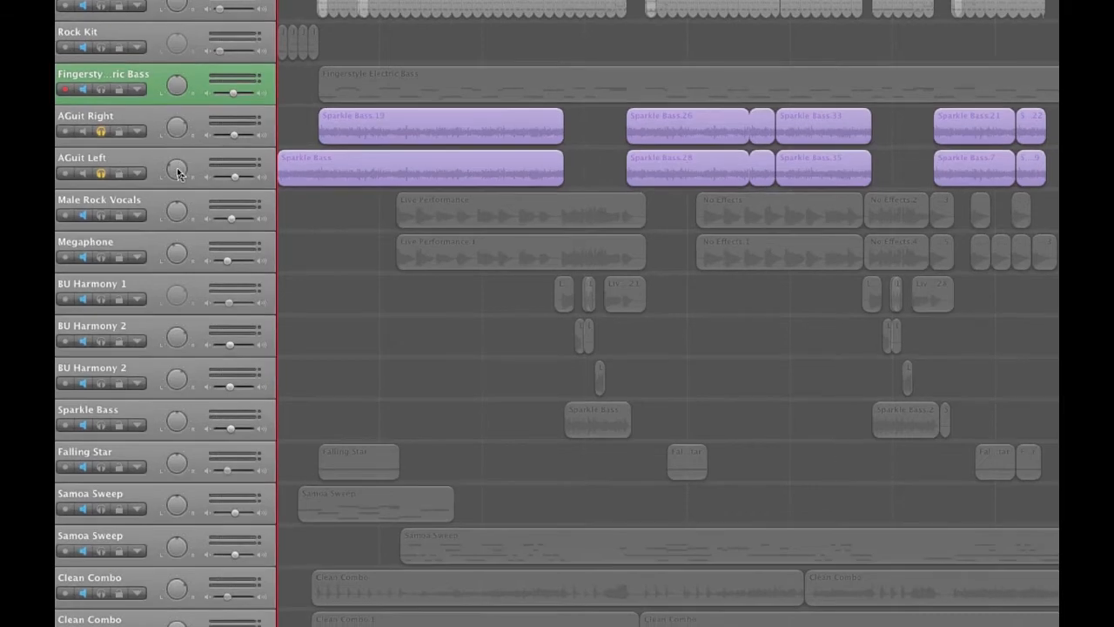
click(174, 199)
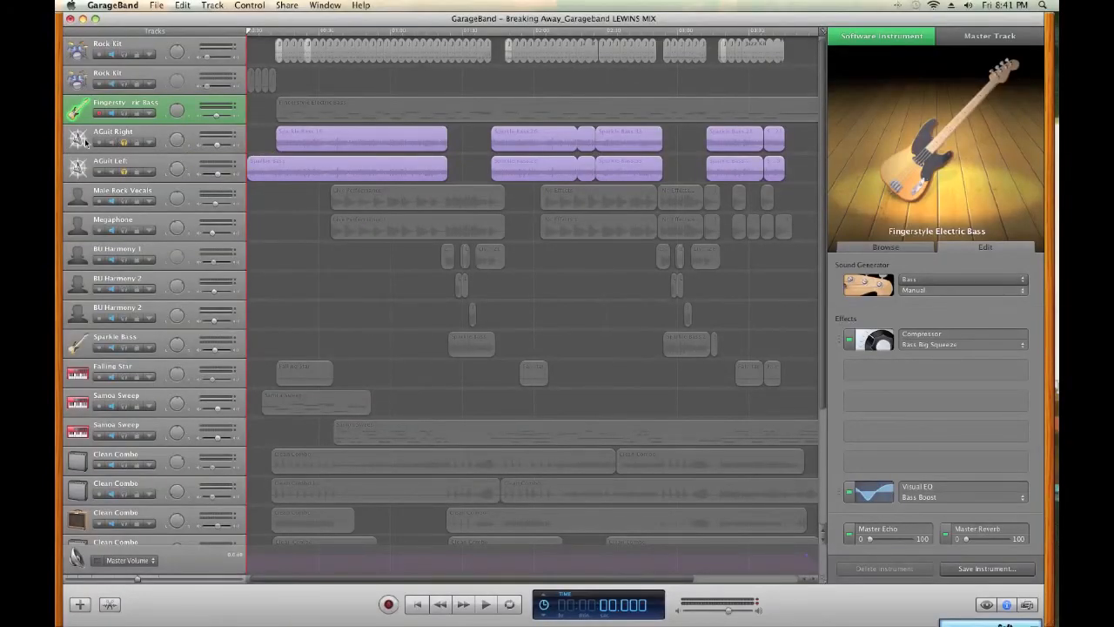
Select the AGuit Right track, and turn AGuit Left's solo off and back on
click(85, 144)
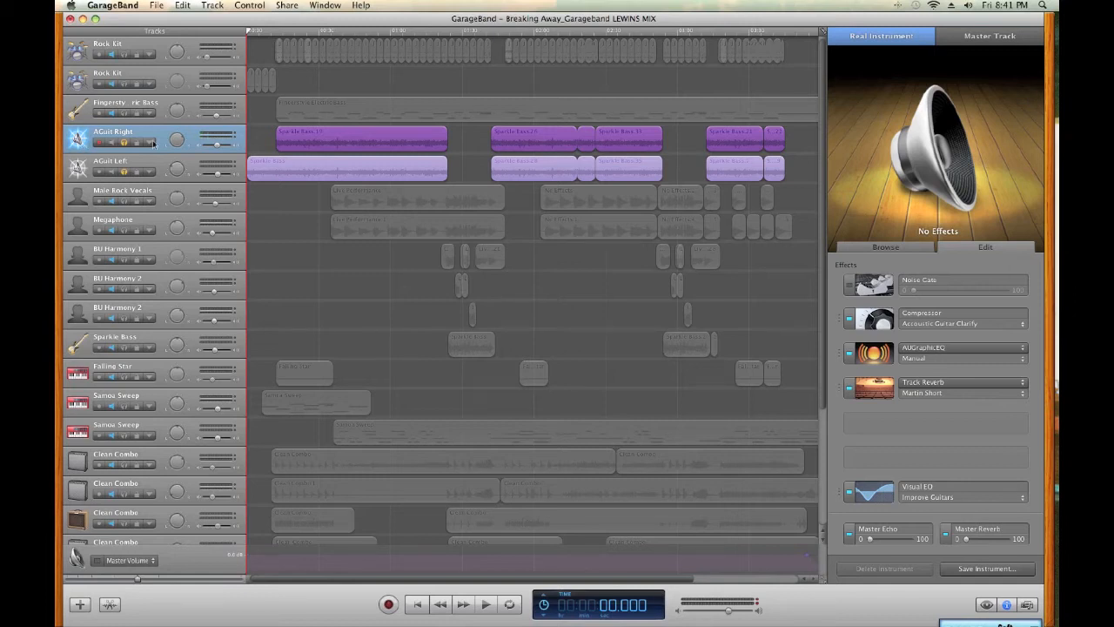
click(213, 5)
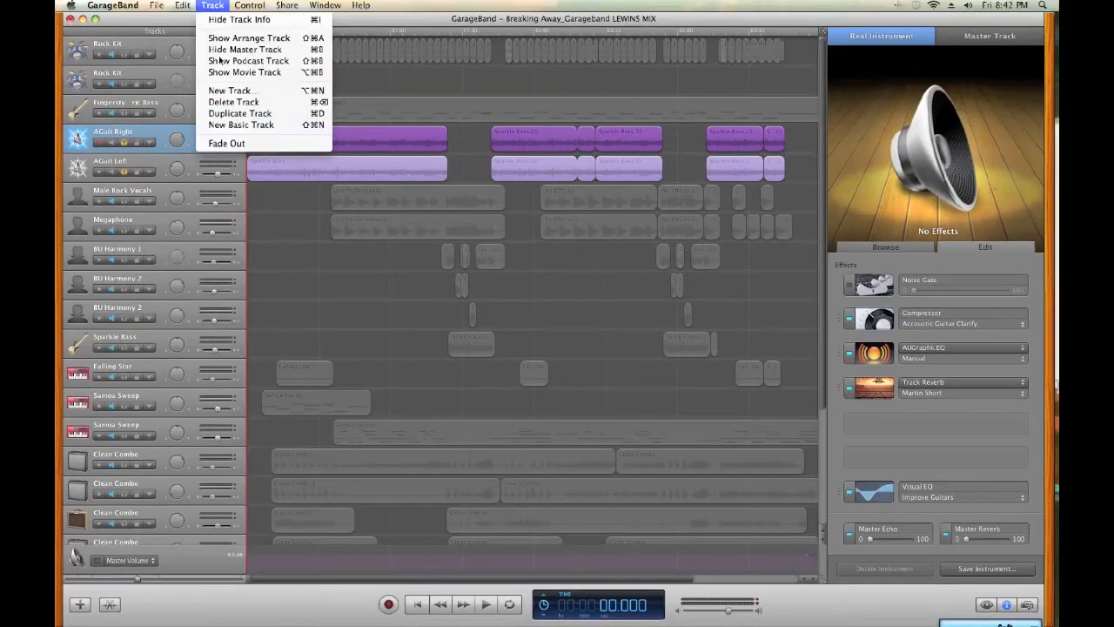
click(212, 6)
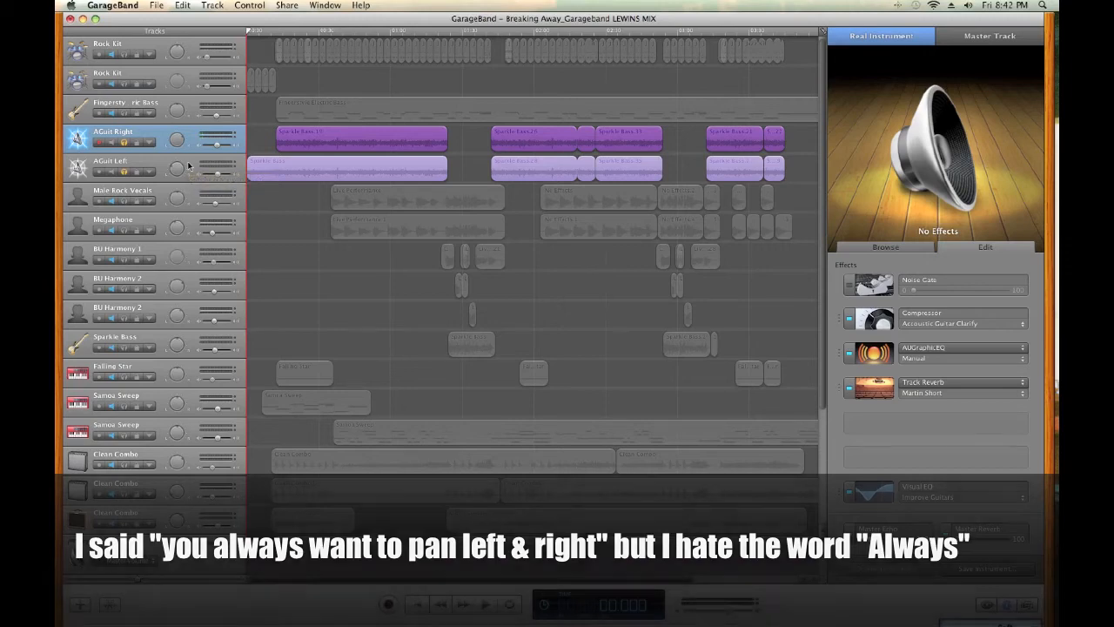
click(124, 173)
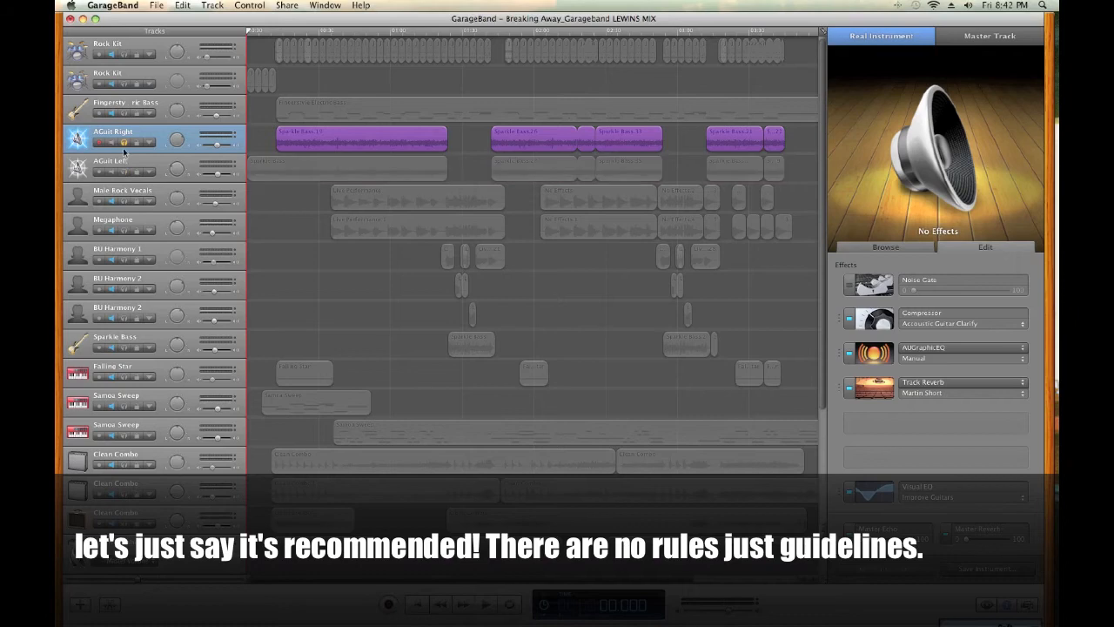
click(125, 171)
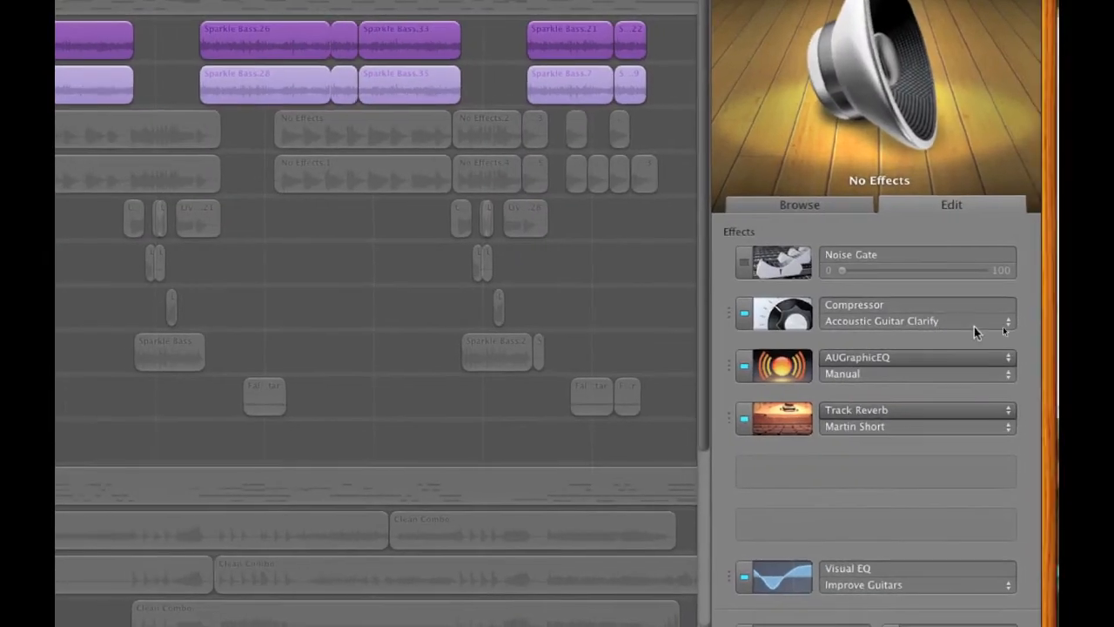
Check AGuit Right's Compressor presets, and inspect the time, color and volume settings of its Track Reverb
click(1003, 324)
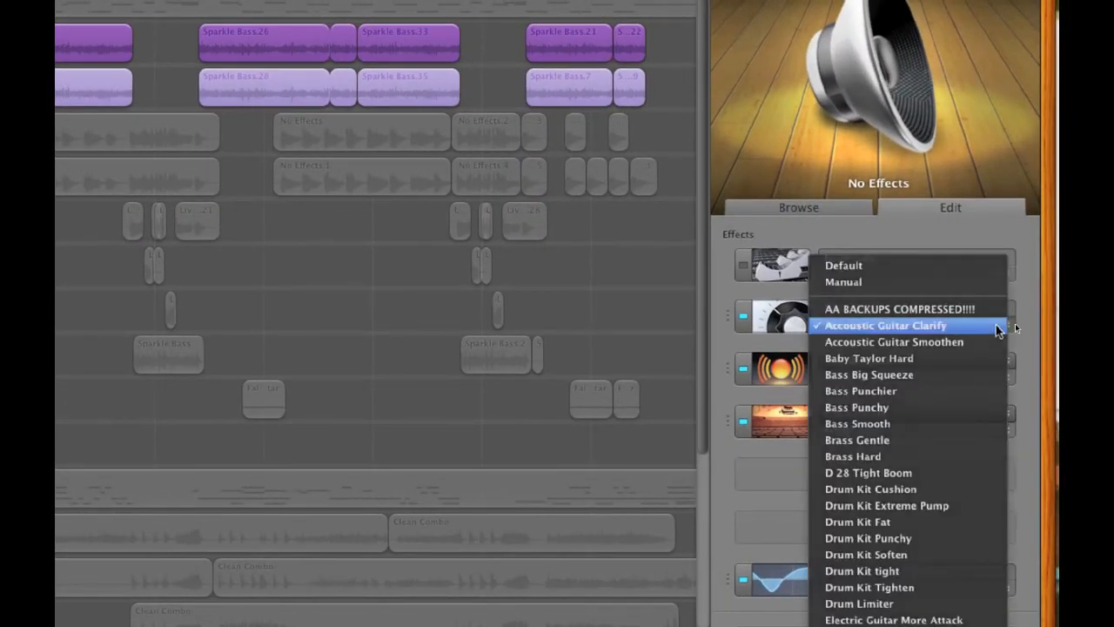
click(999, 327)
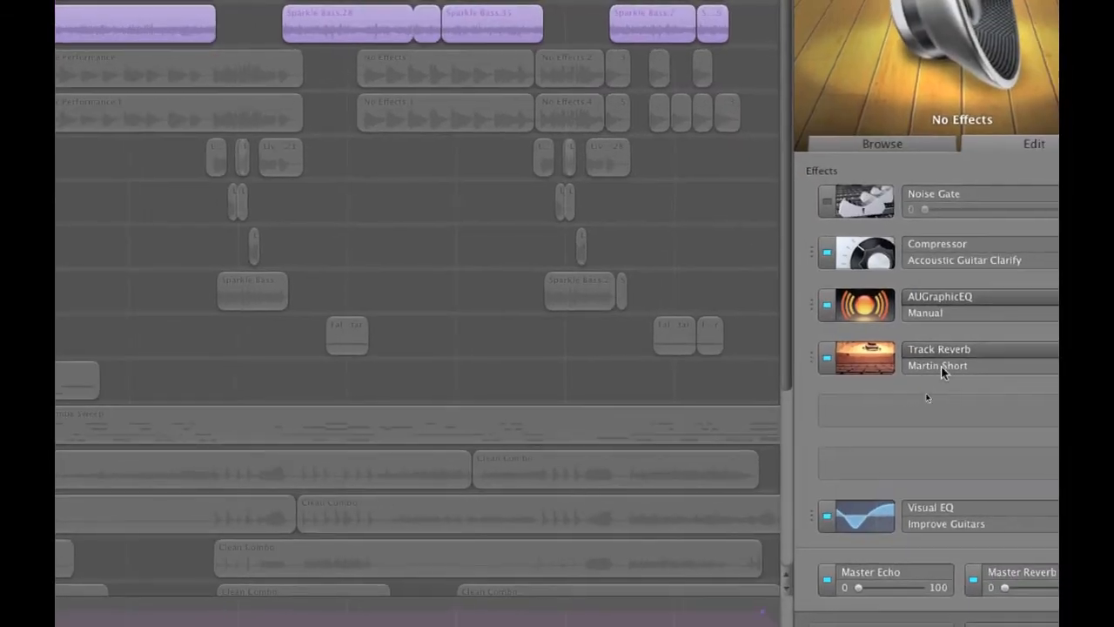
click(905, 370)
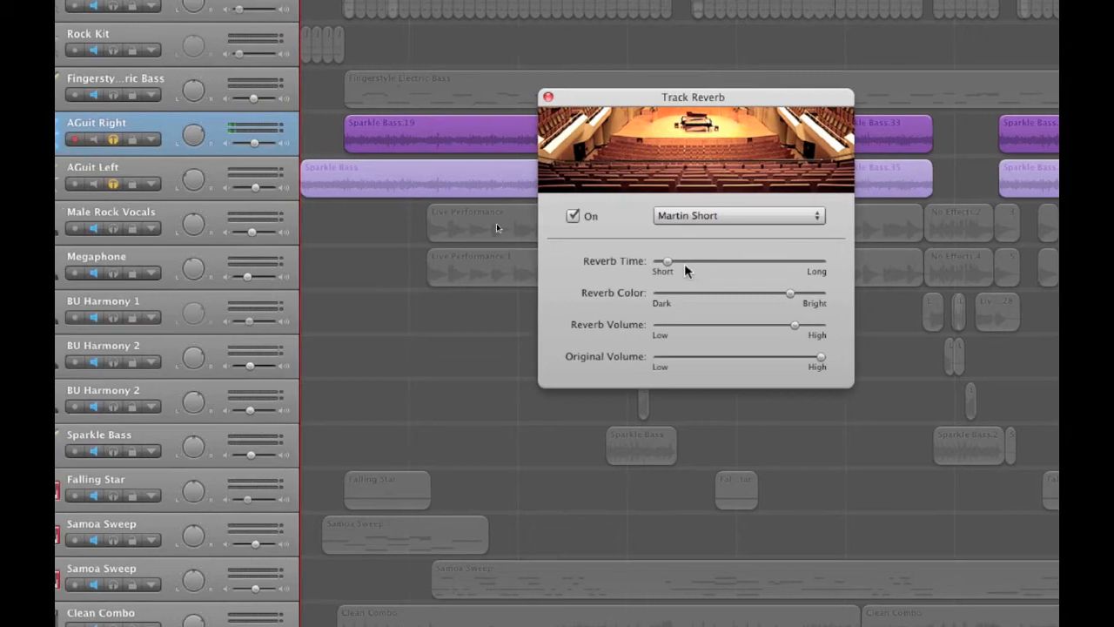
click(678, 265)
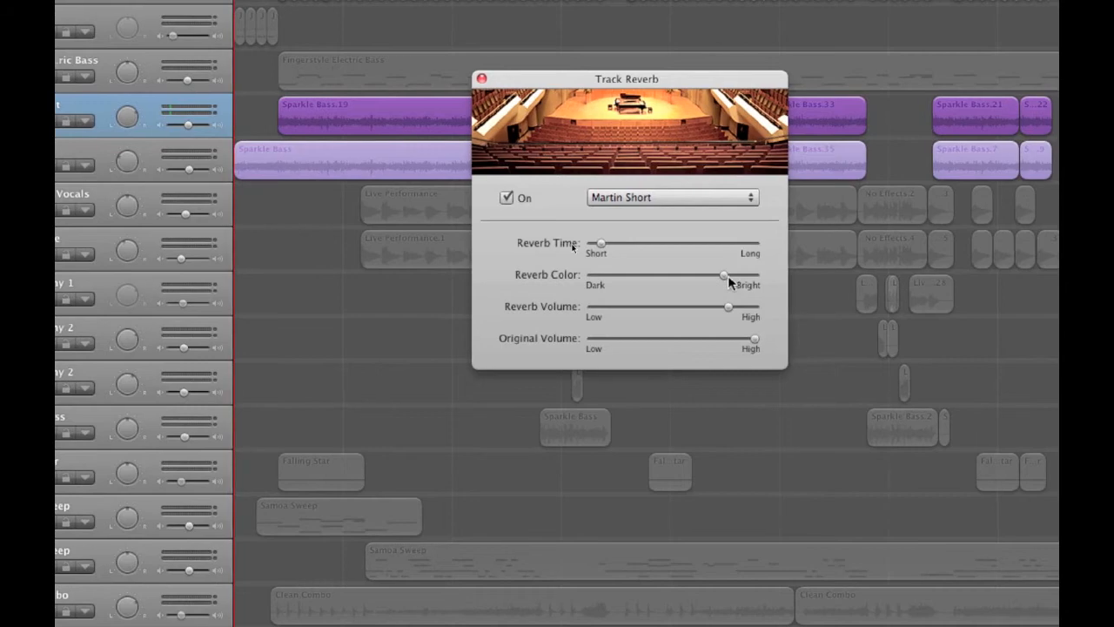
click(728, 275)
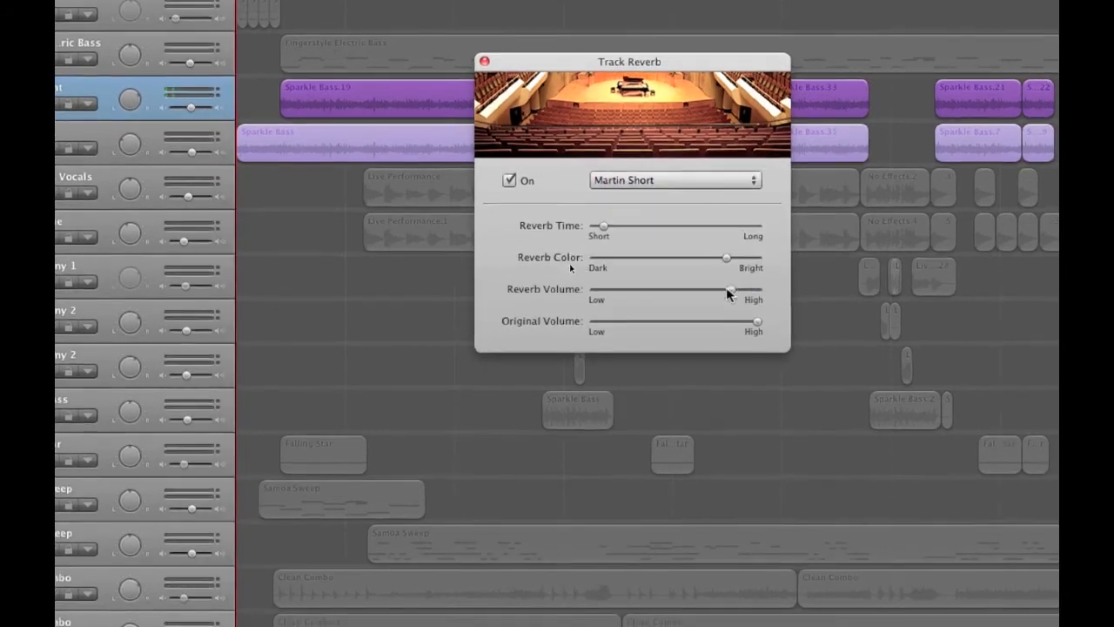
click(732, 309)
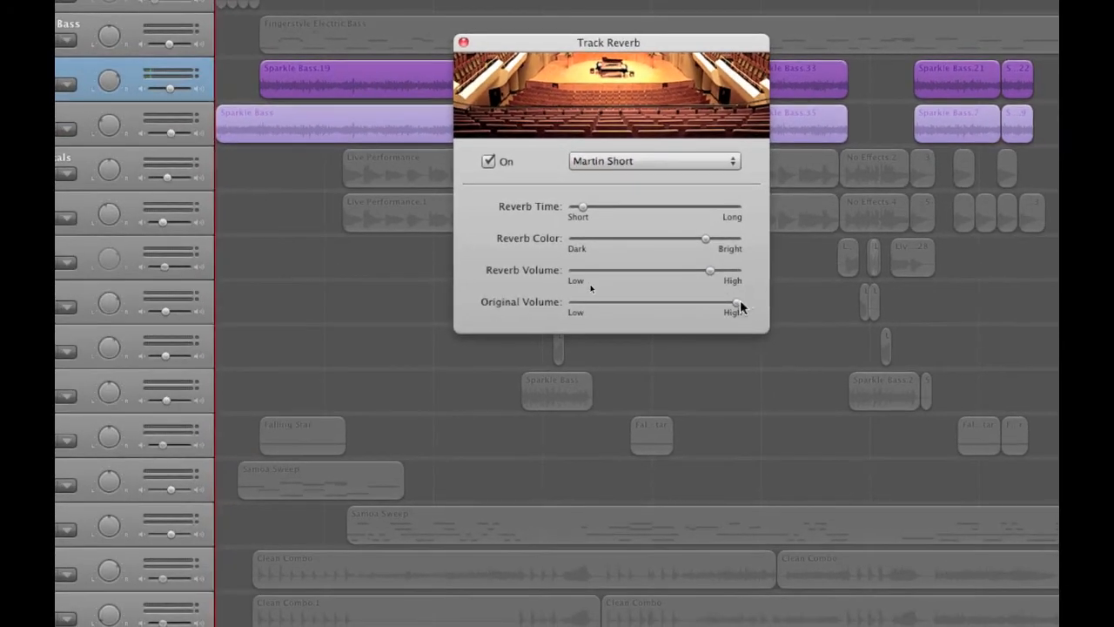
click(756, 321)
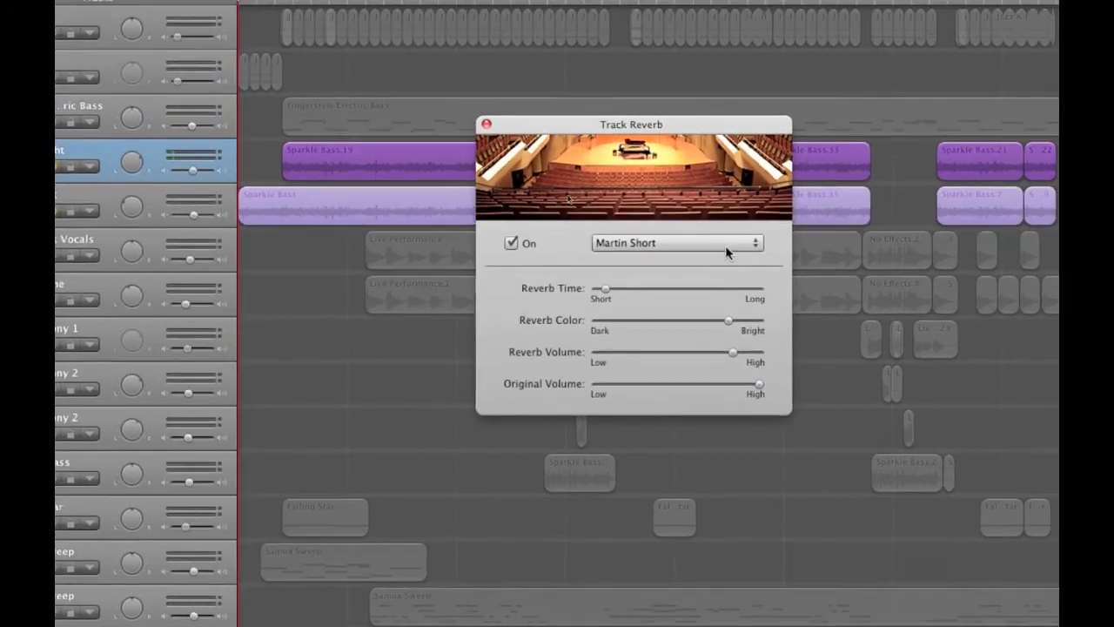
Look through the Track Reverb presets, keep Martin Short, and close the reverb settings
click(731, 247)
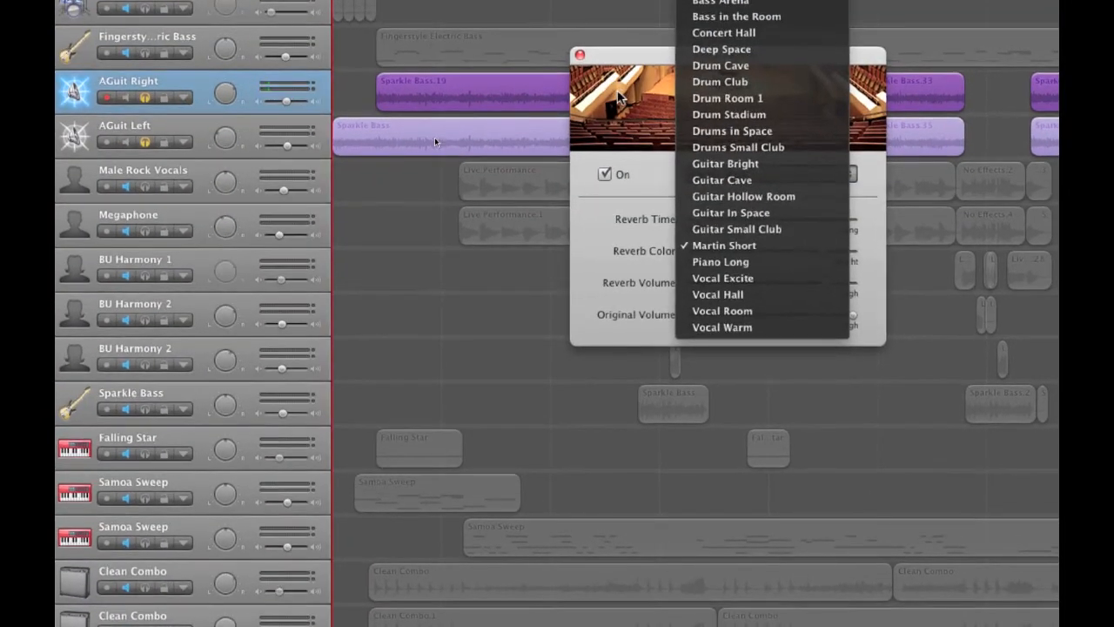
click(617, 98)
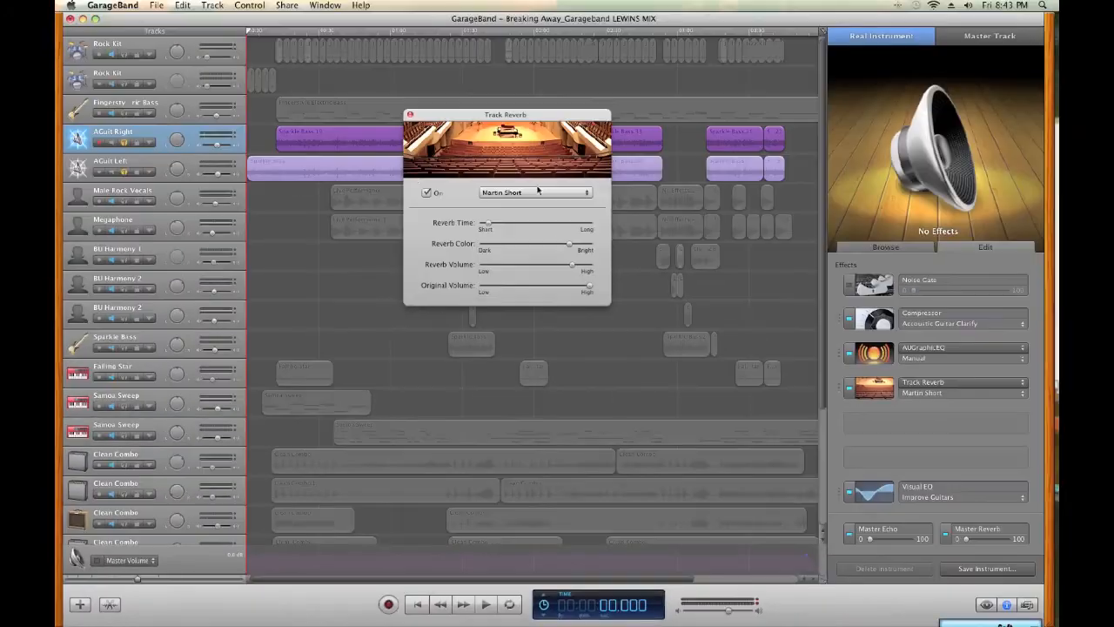
click(410, 114)
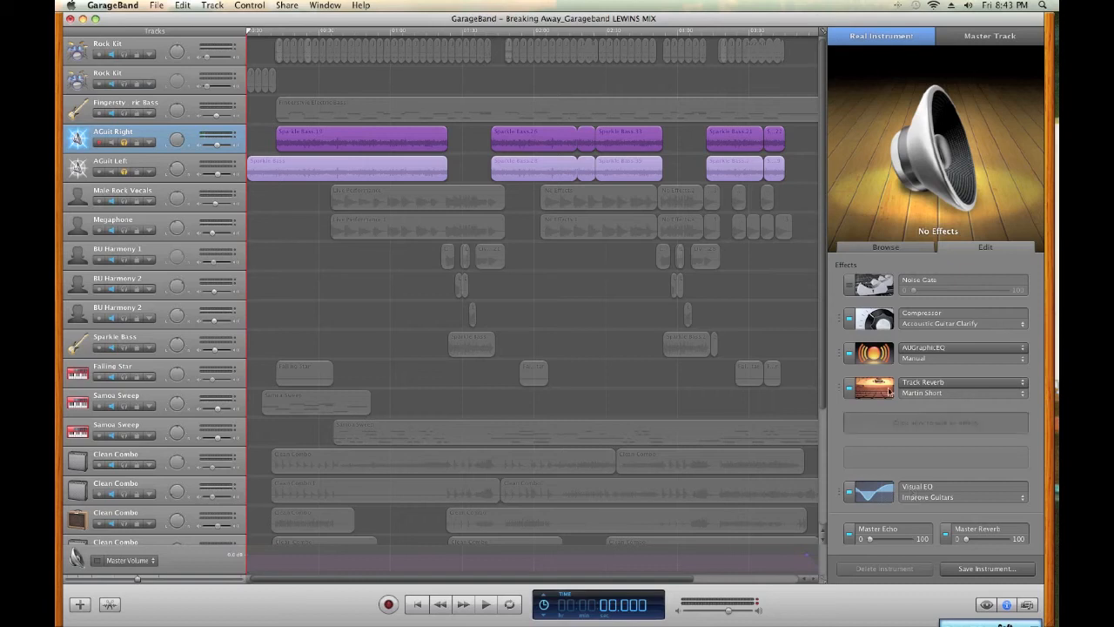
Inspect AGuit Right's Visual EQ curve, and examine the 200 Hz band in its AUGraphicEQ
click(874, 492)
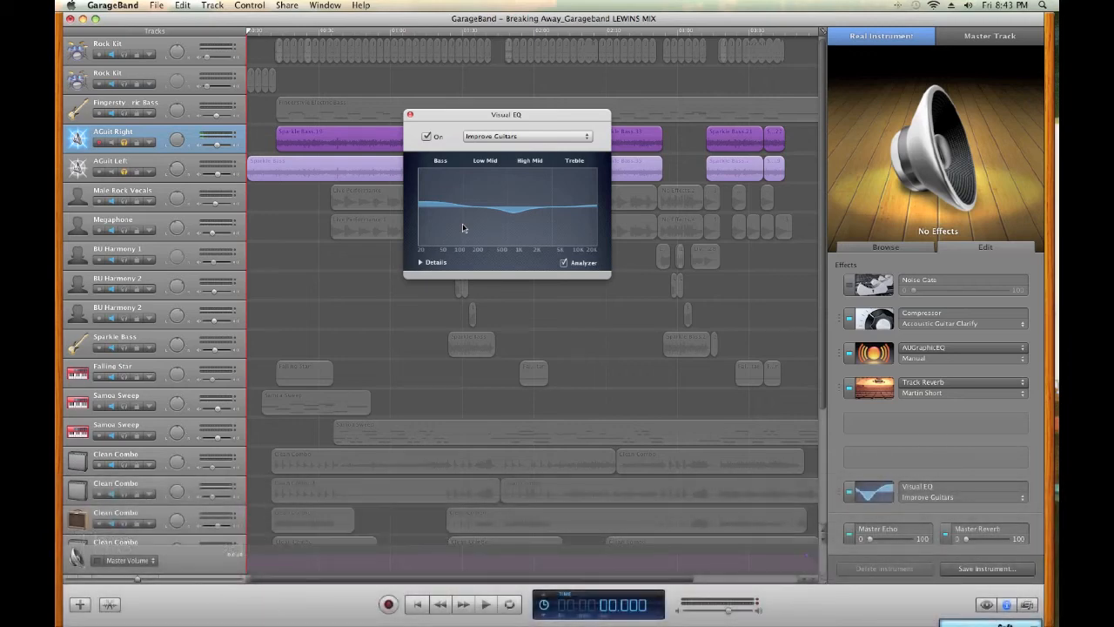
click(410, 113)
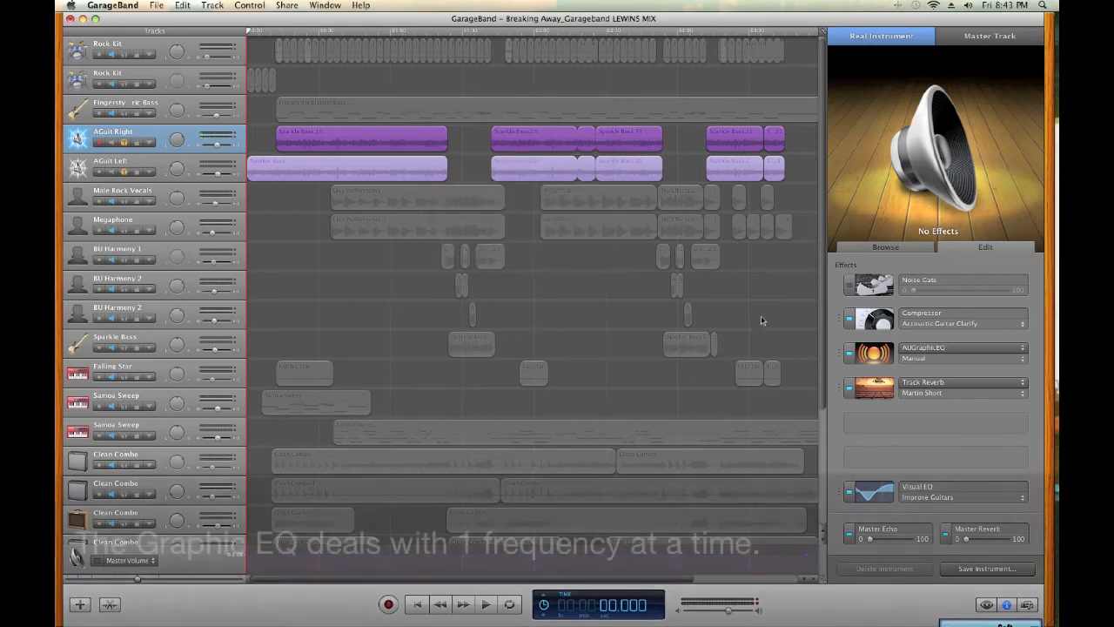
click(864, 355)
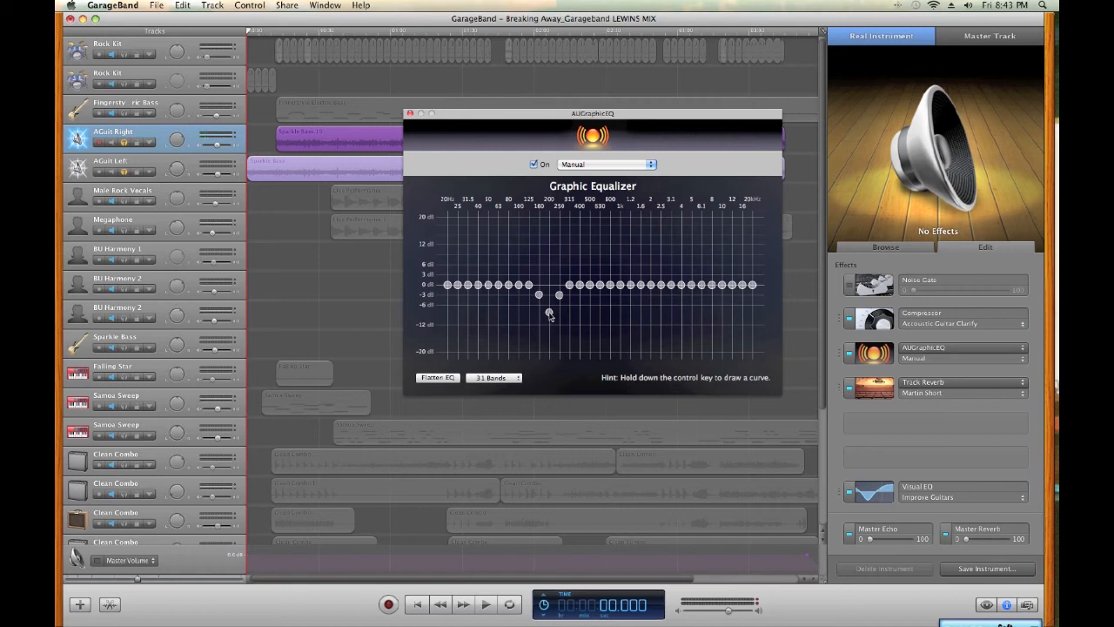
click(549, 313)
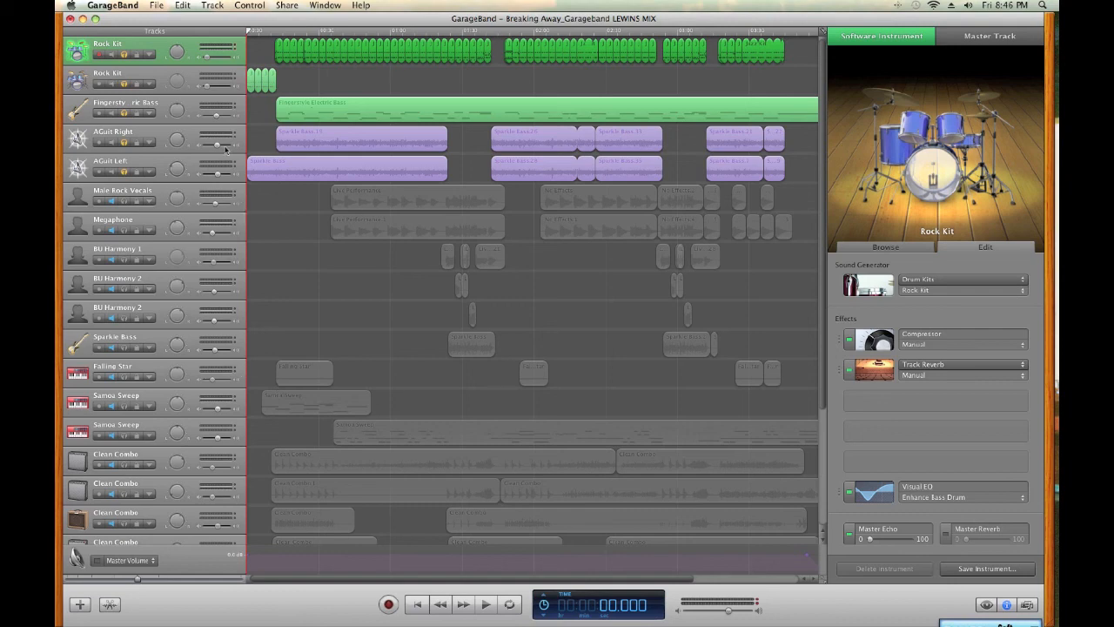
Play the soloed drums, bass and AGuit tracks together from the song start, and stop at about 21 seconds
key(space)
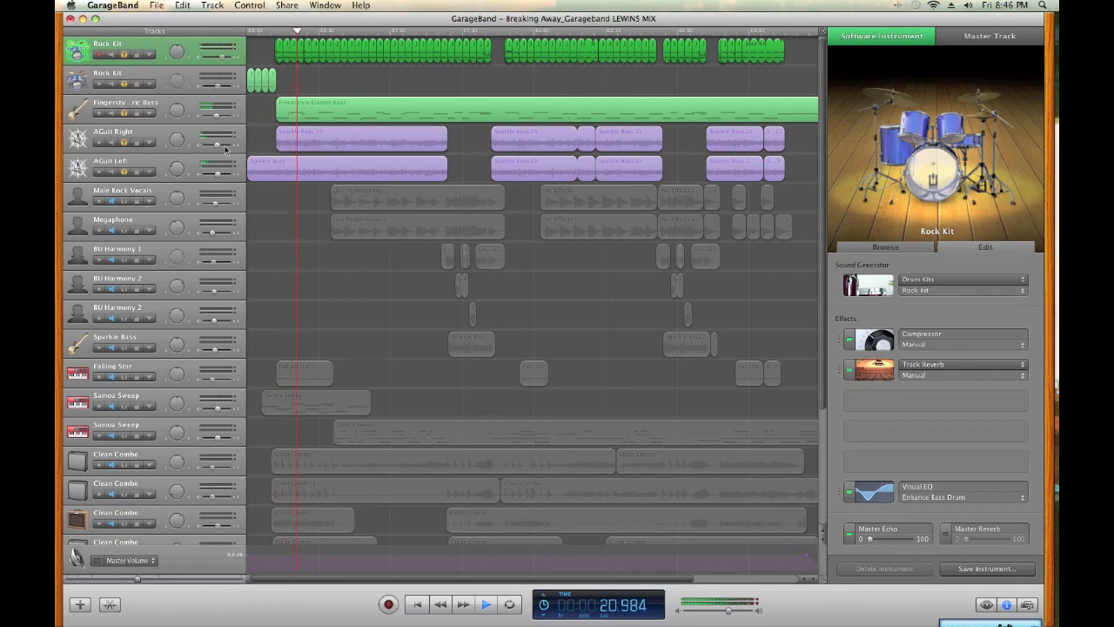
key(space)
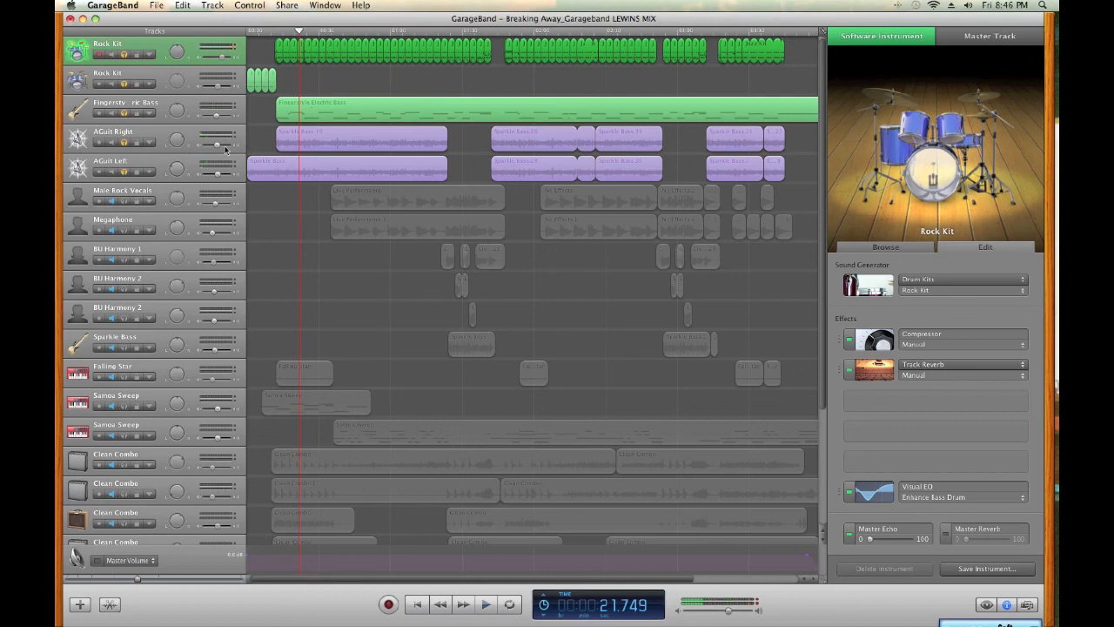